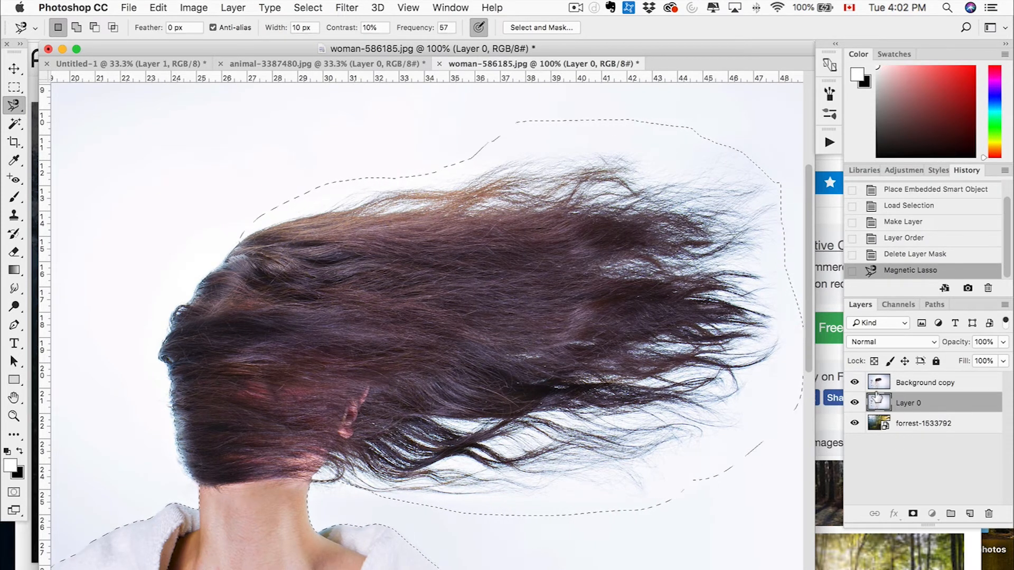
Step: Add a layer mask to the Background copy layer from the active selection and check the mask on its own
click(915, 383)
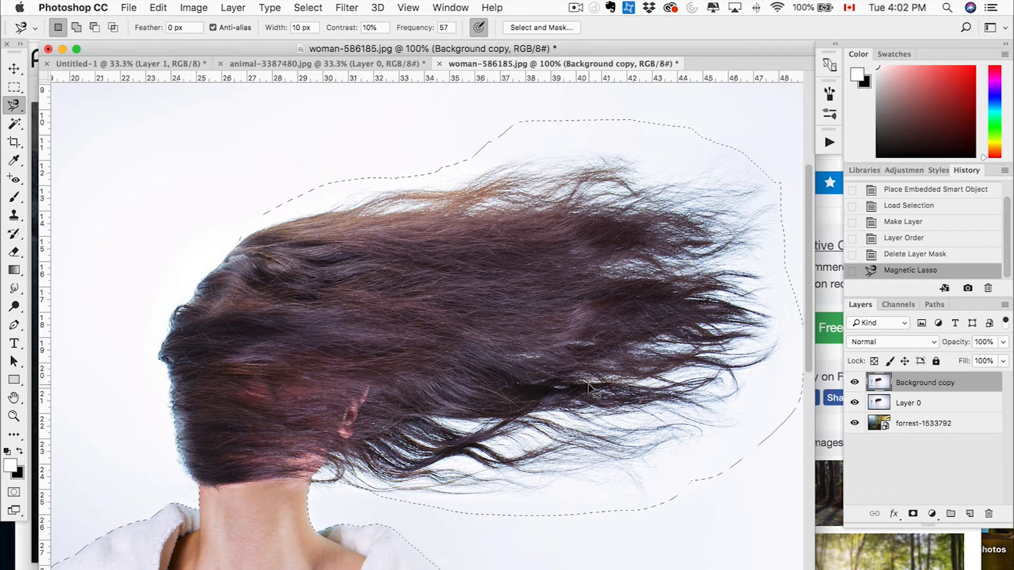
key(super+minus)
key(super+minus)
key(super+minus)
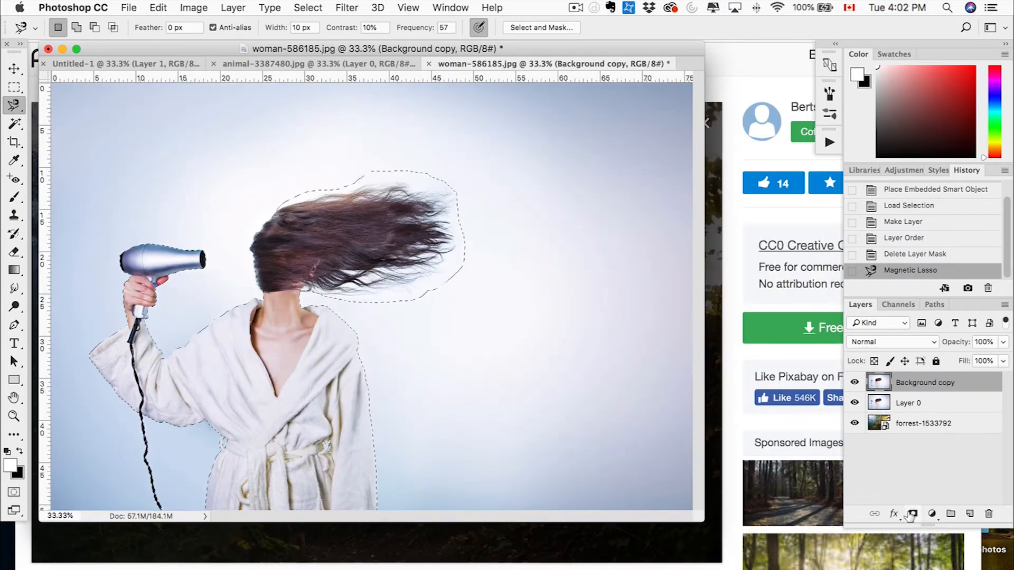
click(913, 513)
alt+click(911, 385)
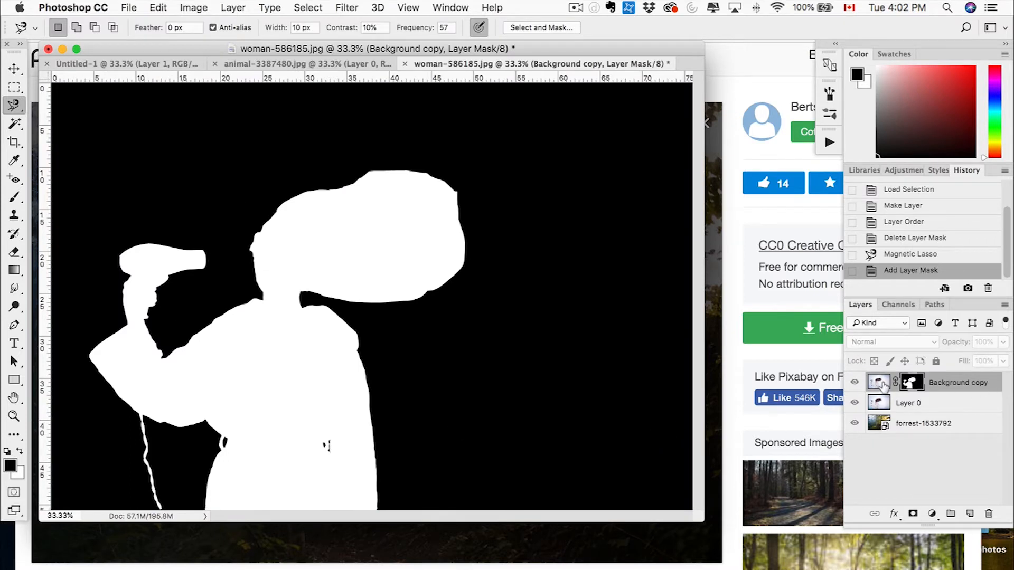
click(880, 385)
Step: Duplicate Layer 0 and place the copy at the top of the layer stack
drag(908, 403, 970, 513)
drag(930, 405, 931, 385)
Step: Desaturate the Layer 0 copy layer
key(super+1)
scroll(236, 233, up, 5)
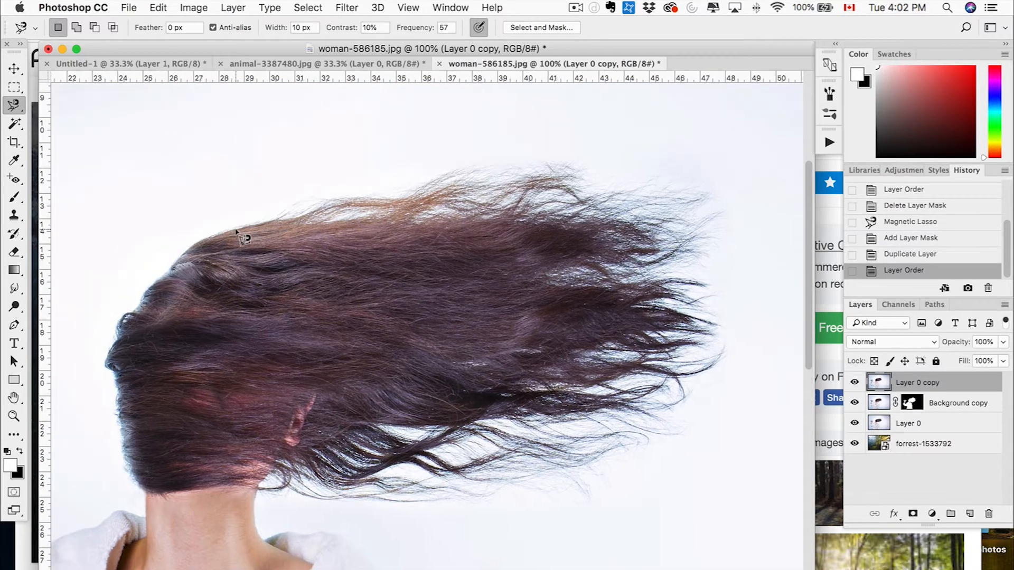
click(193, 8)
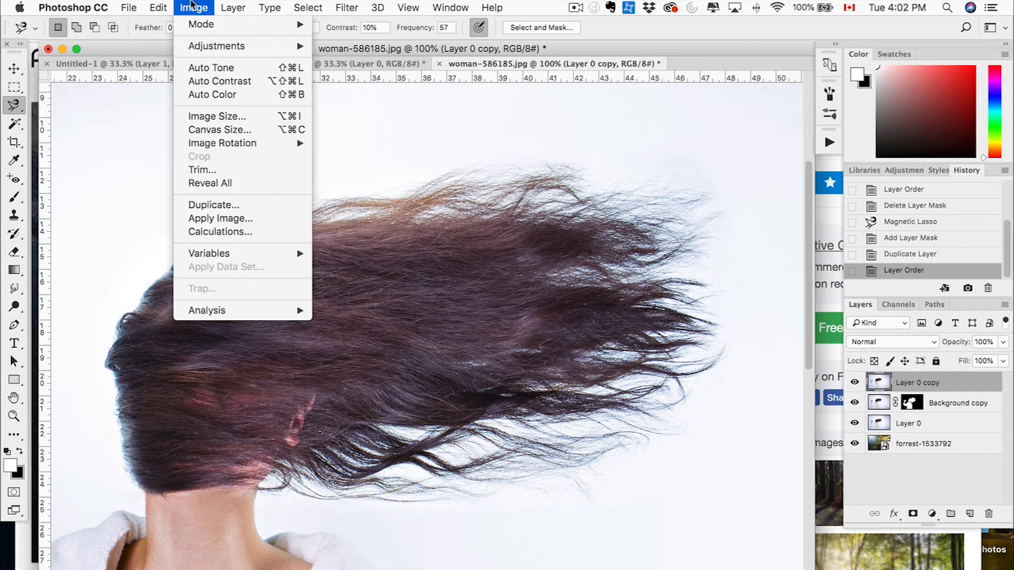
mouse_move(253, 46)
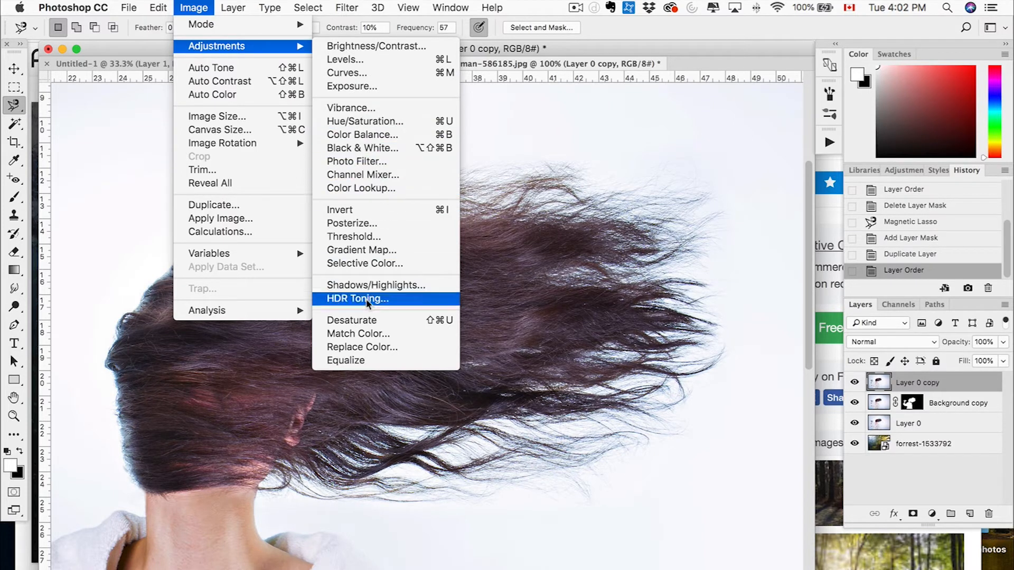
click(365, 319)
Step: Draw a freehand Lasso selection loosely around the hair, following the face edge and the neckline closely
scroll(369, 323, down, 3)
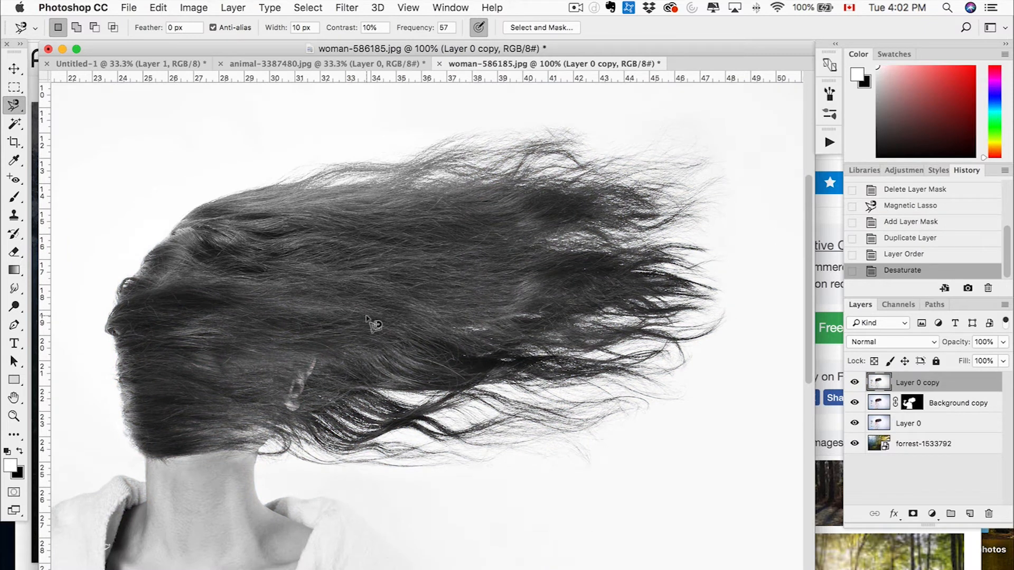
key(super+minus)
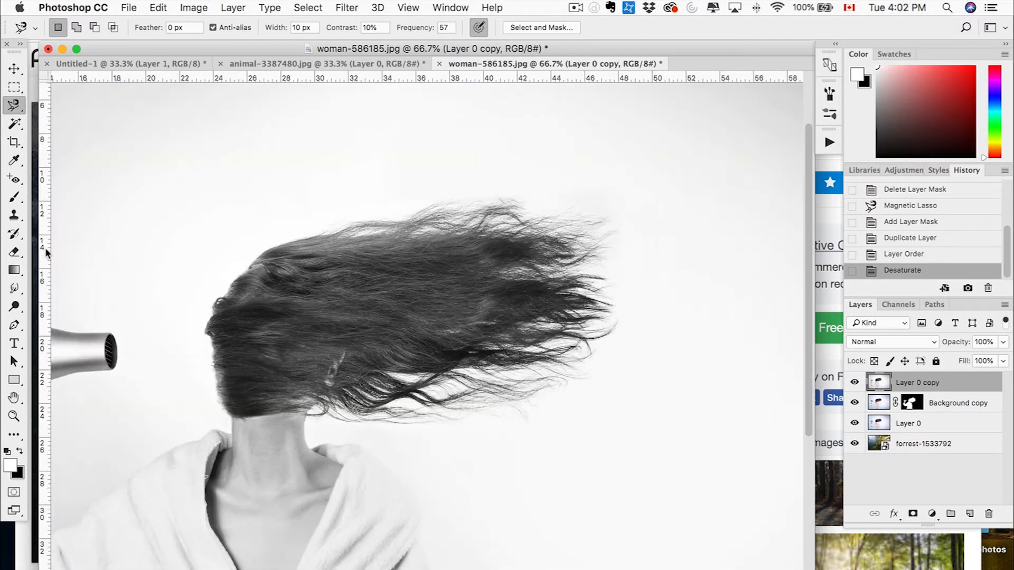
click(17, 108)
click(71, 104)
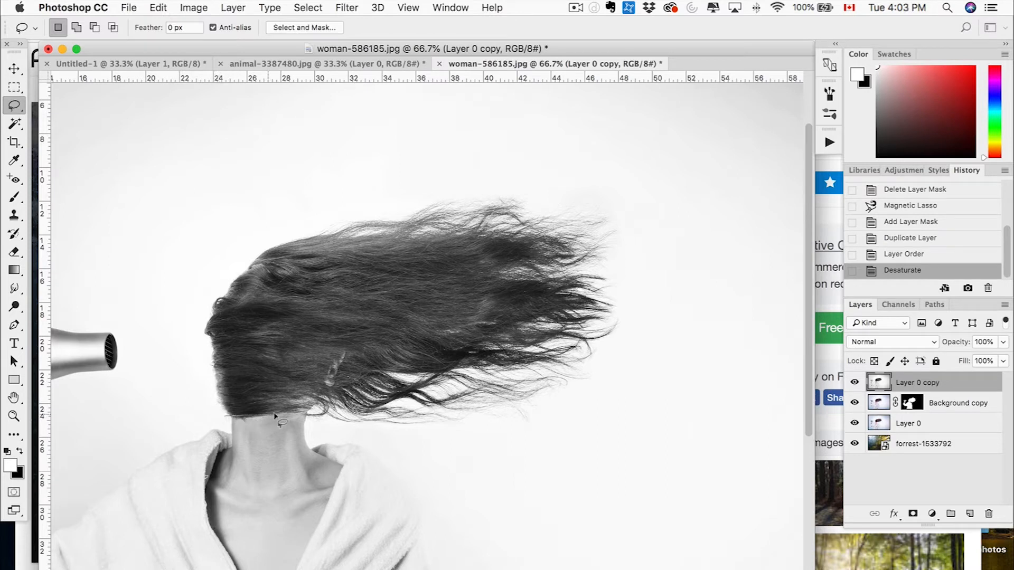
mouse_move(383, 440)
mouse_down()
mouse_move(490, 464)
mouse_move(483, 461)
mouse_move(595, 447)
mouse_move(740, 334)
mouse_move(695, 207)
mouse_move(495, 129)
mouse_move(338, 171)
mouse_up()
drag(274, 211, 212, 276)
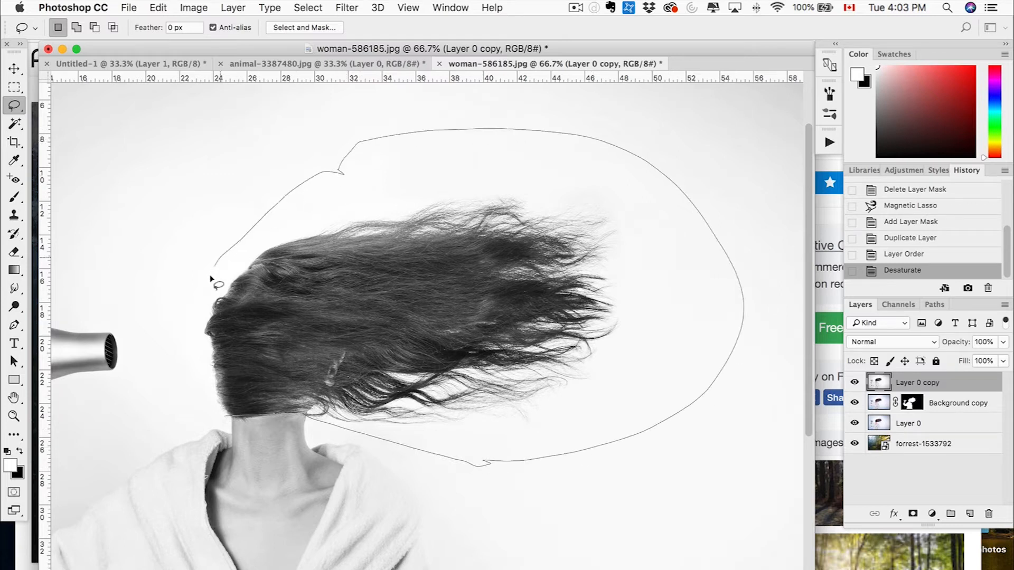
drag(226, 420, 227, 421)
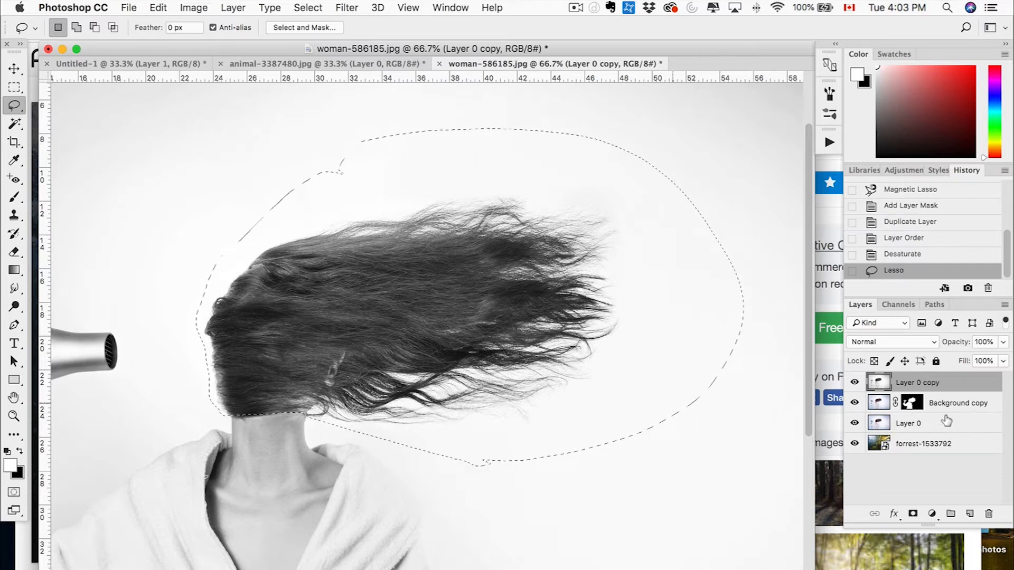
Step: Mask Layer 0 copy to the hair selection, apply the mask permanently, and check the cut-out piece without the other layers
click(913, 514)
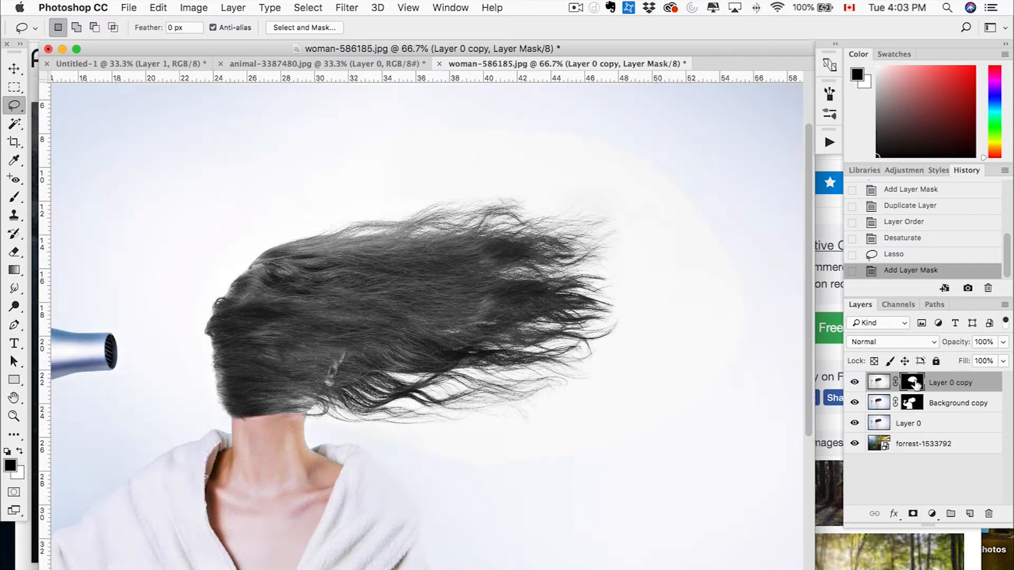
alt+click(916, 385)
click(878, 384)
right_click(913, 382)
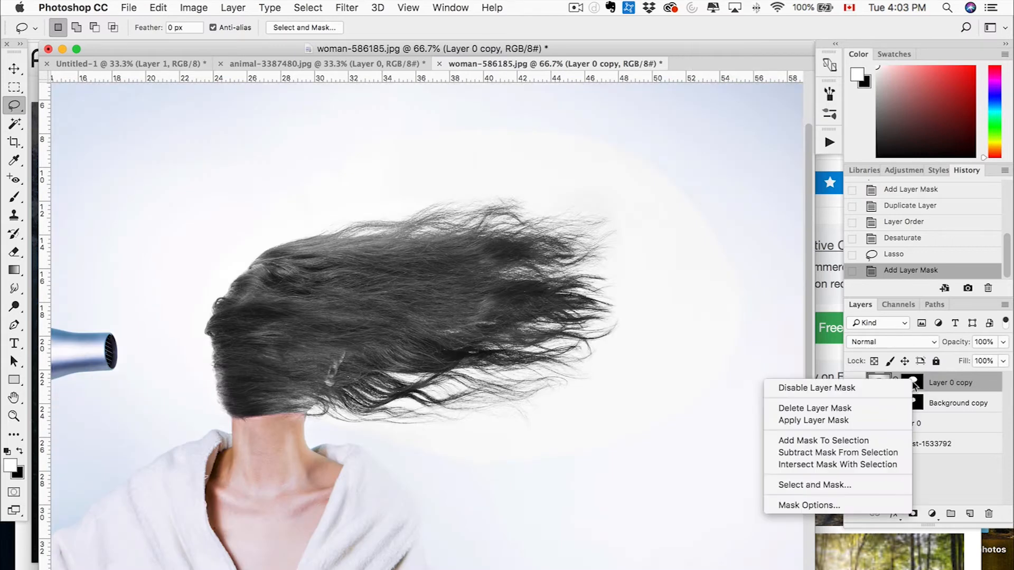
click(881, 420)
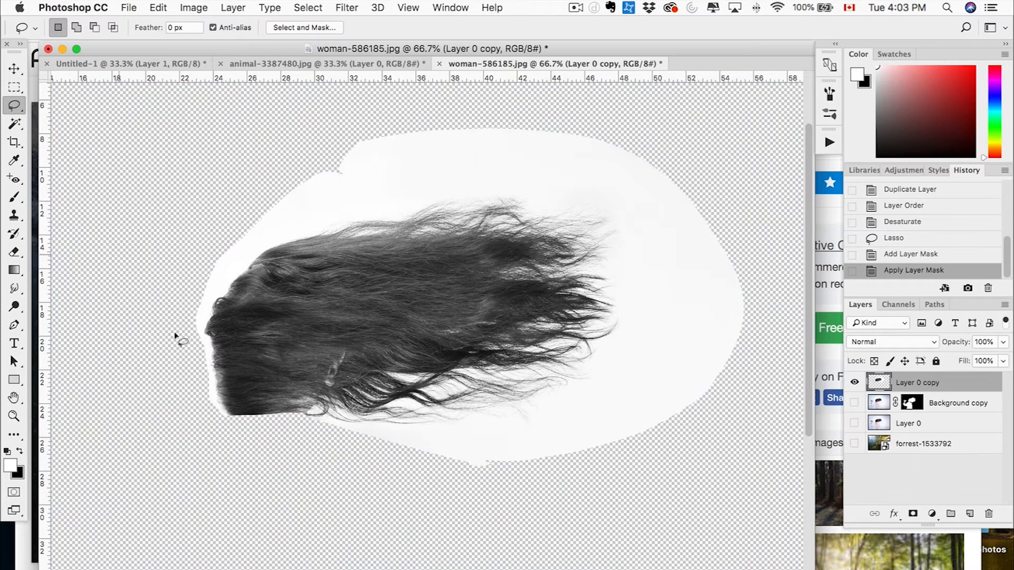
drag(855, 406, 867, 411)
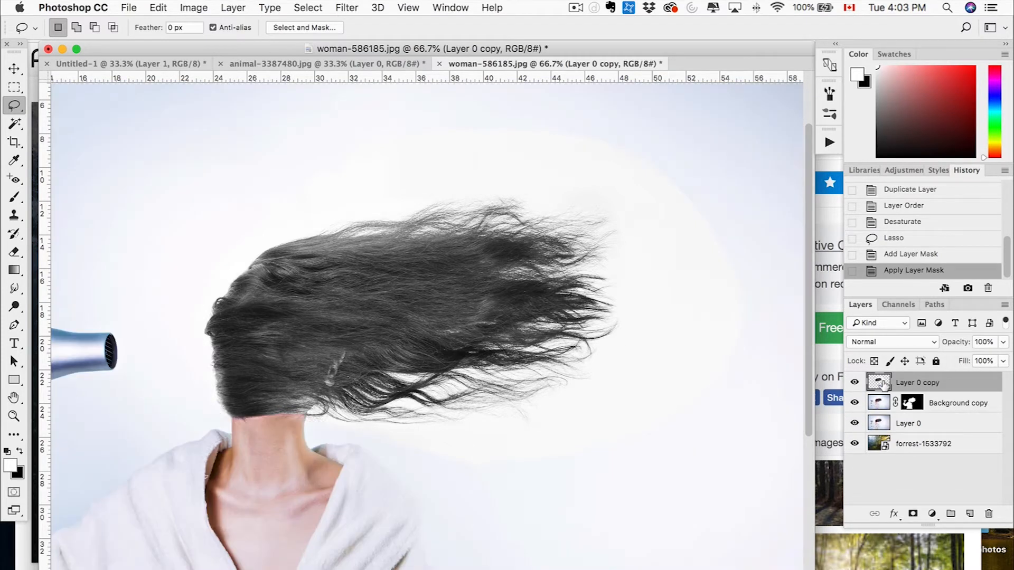
Step: Apply Curves to Layer 0 copy, pulling the shadows down to near black and raising a highlight point to input 233, output 251
click(193, 8)
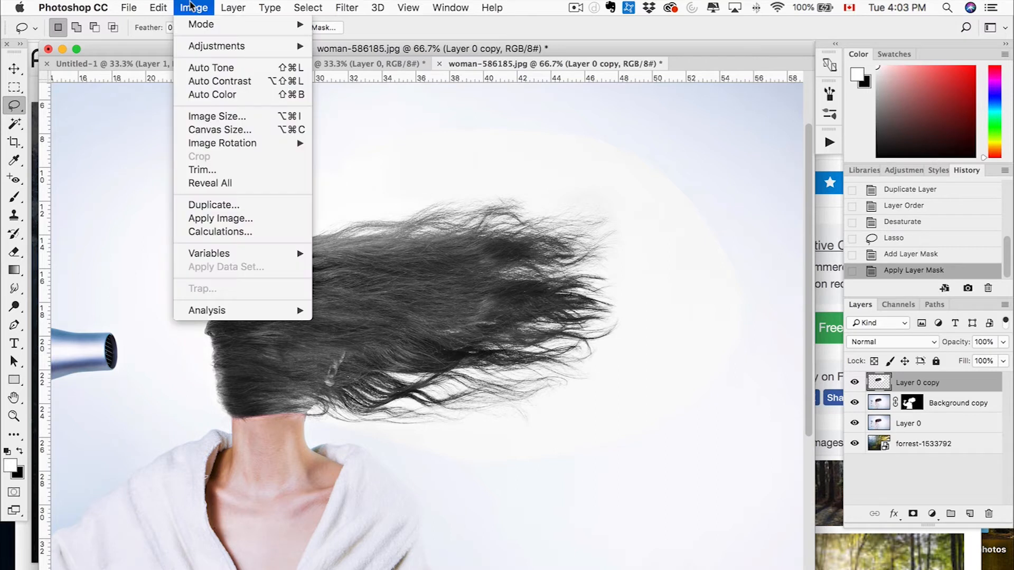
mouse_move(216, 46)
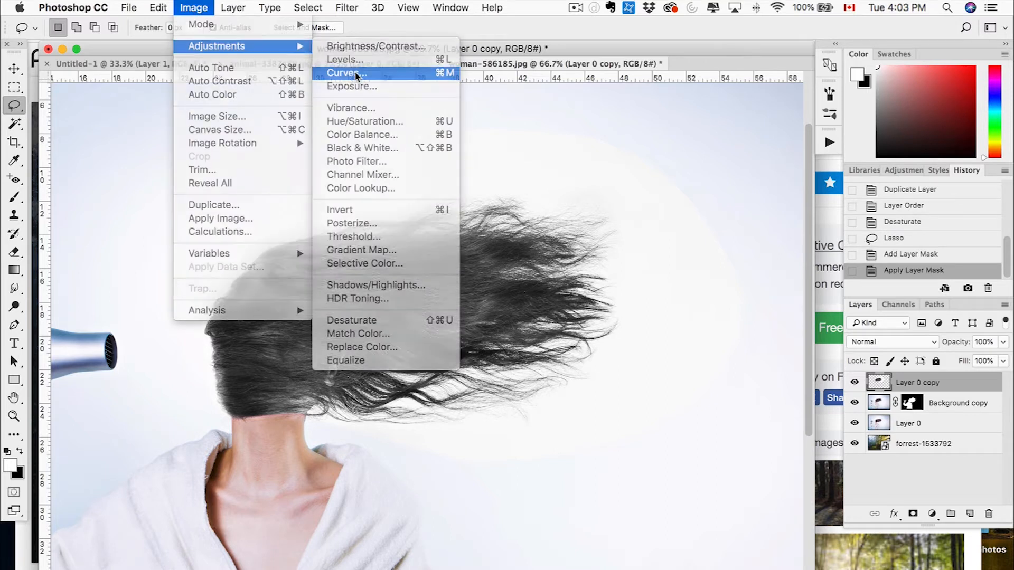
click(359, 73)
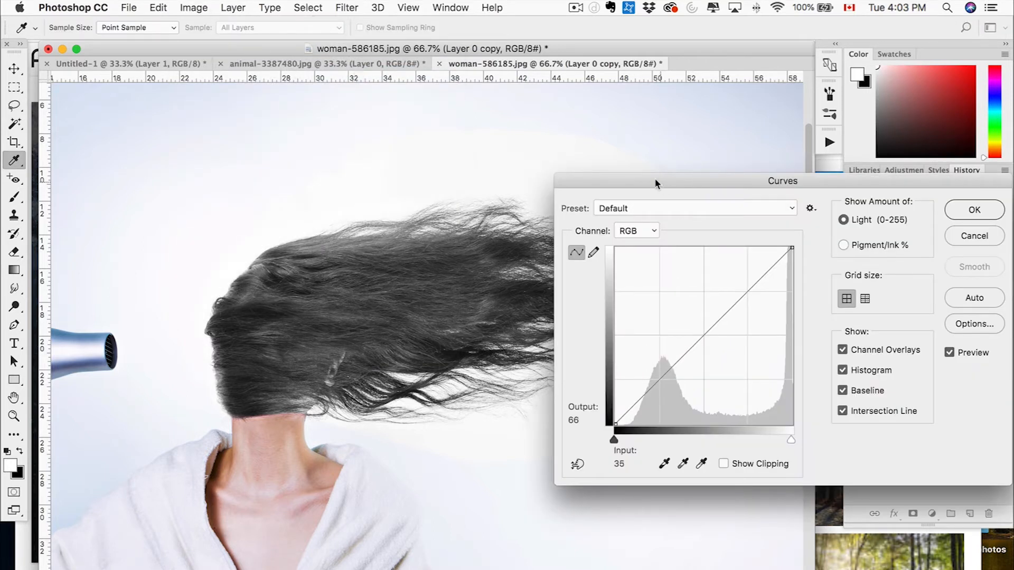
drag(655, 184, 735, 132)
drag(730, 336, 745, 369)
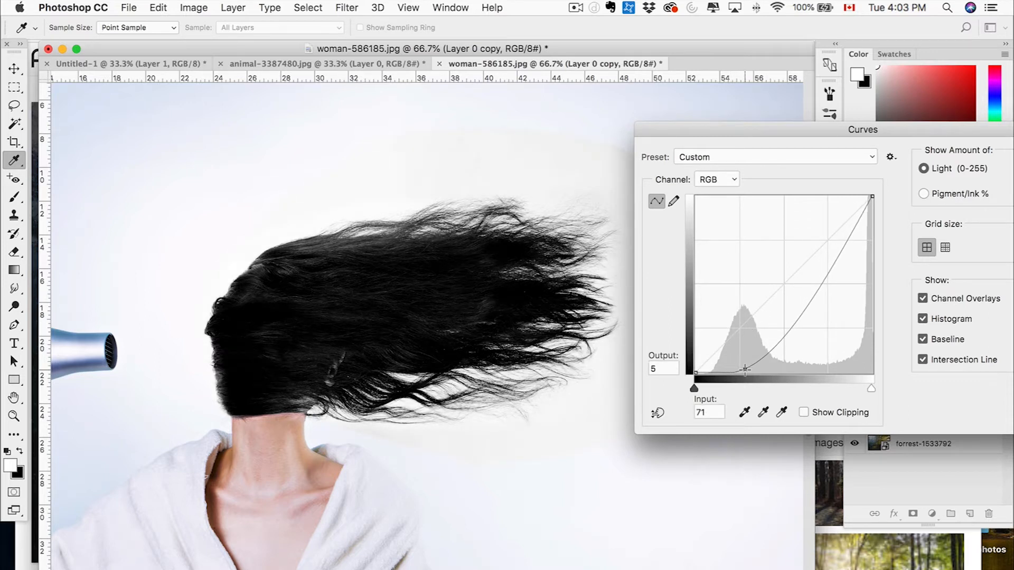
drag(855, 211, 854, 211)
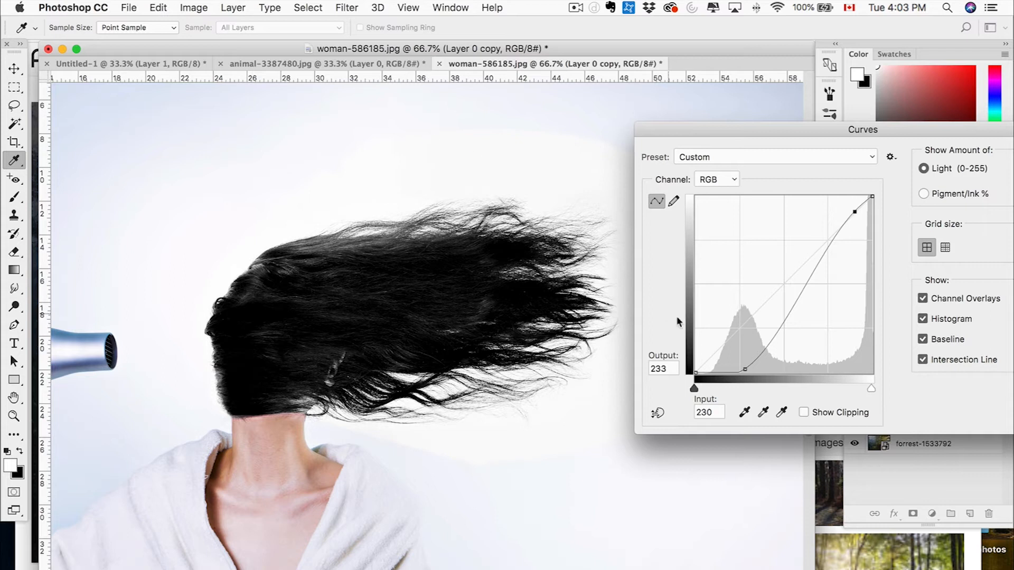
drag(742, 365, 751, 370)
drag(855, 211, 856, 198)
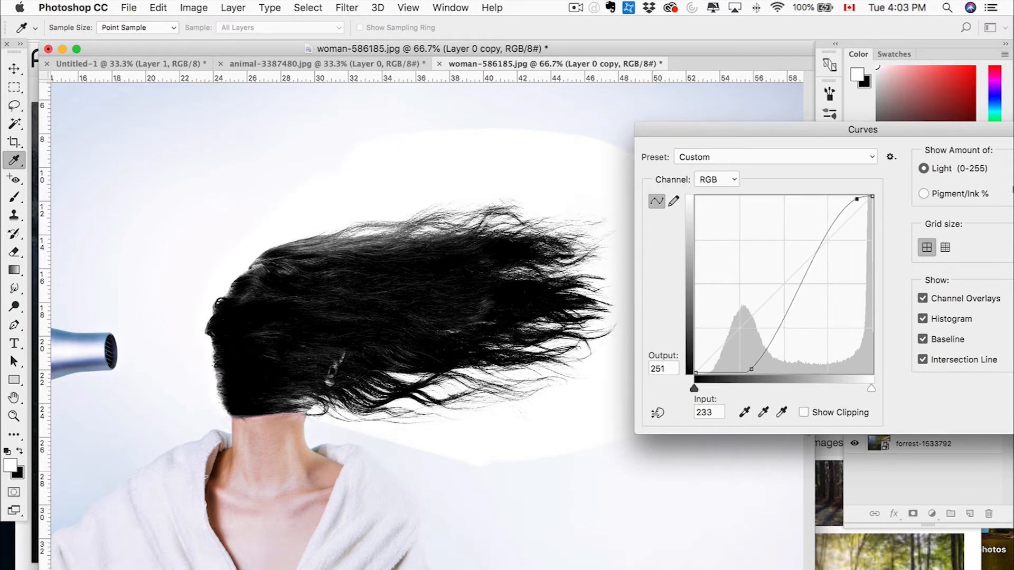
drag(804, 126, 670, 130)
click(912, 167)
key(l)
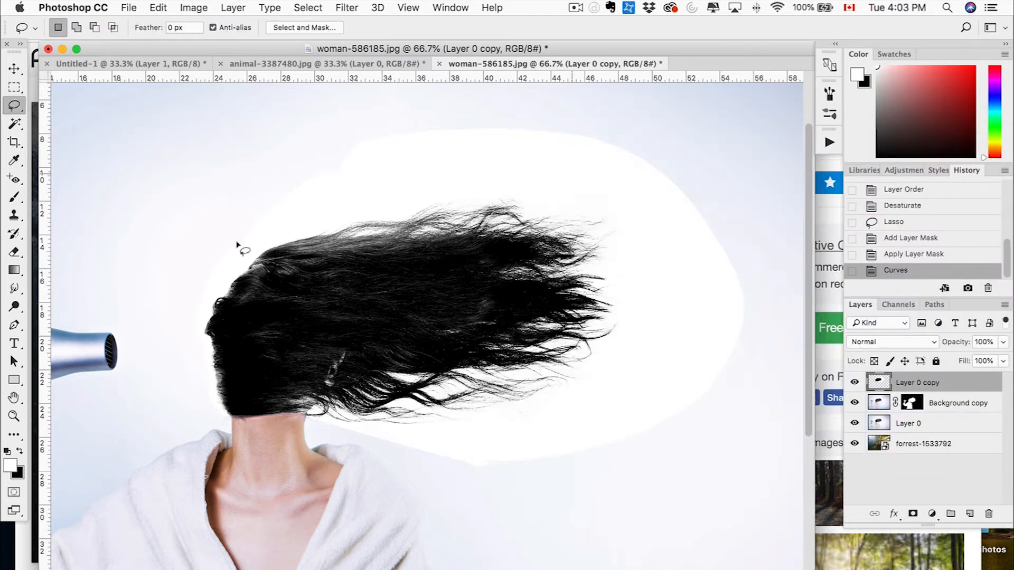
Step: Invert Layer 0 copy so the hair turns white on a black surround
scroll(682, 412, left, 2)
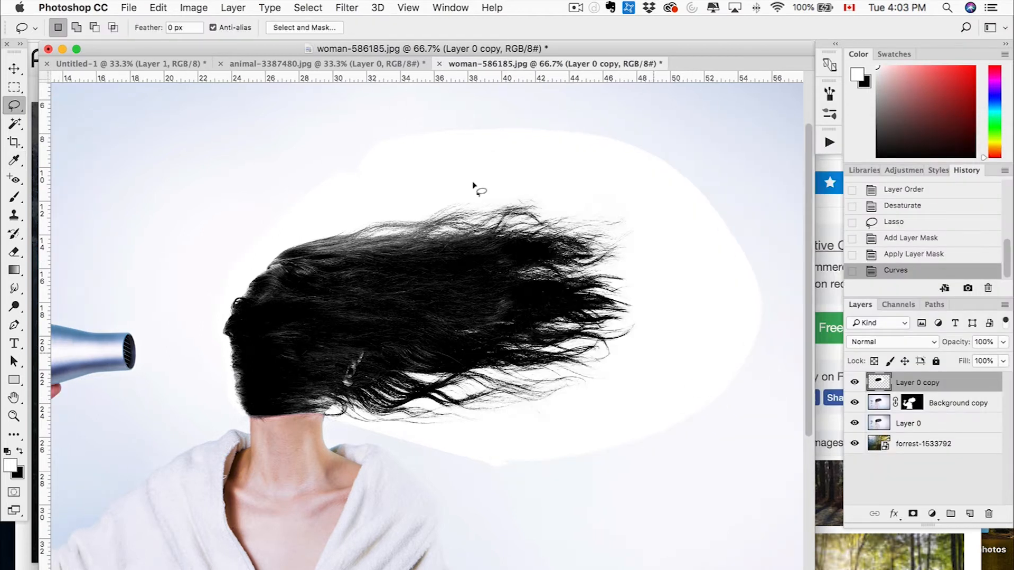
click(193, 8)
mouse_move(206, 48)
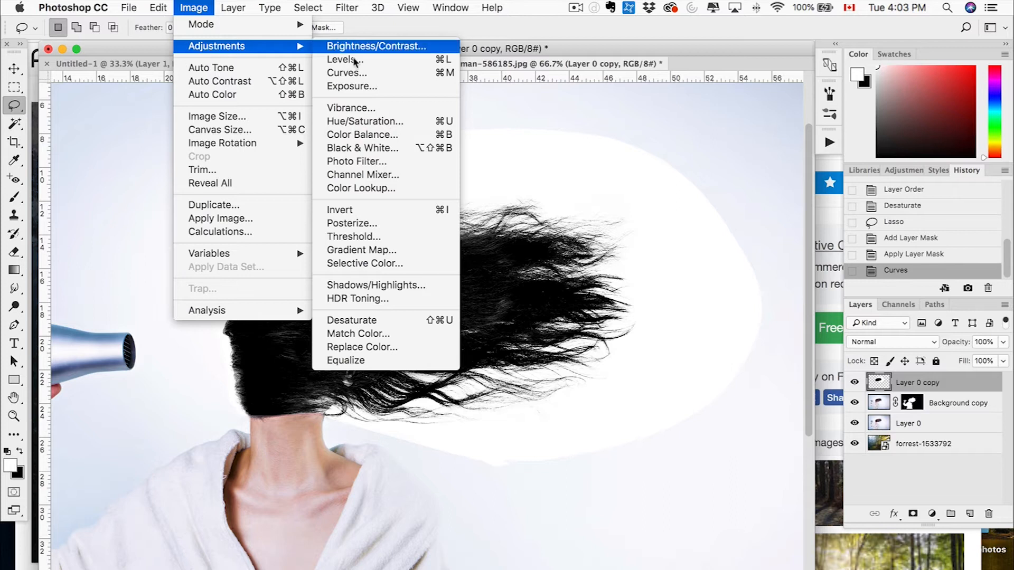
click(351, 210)
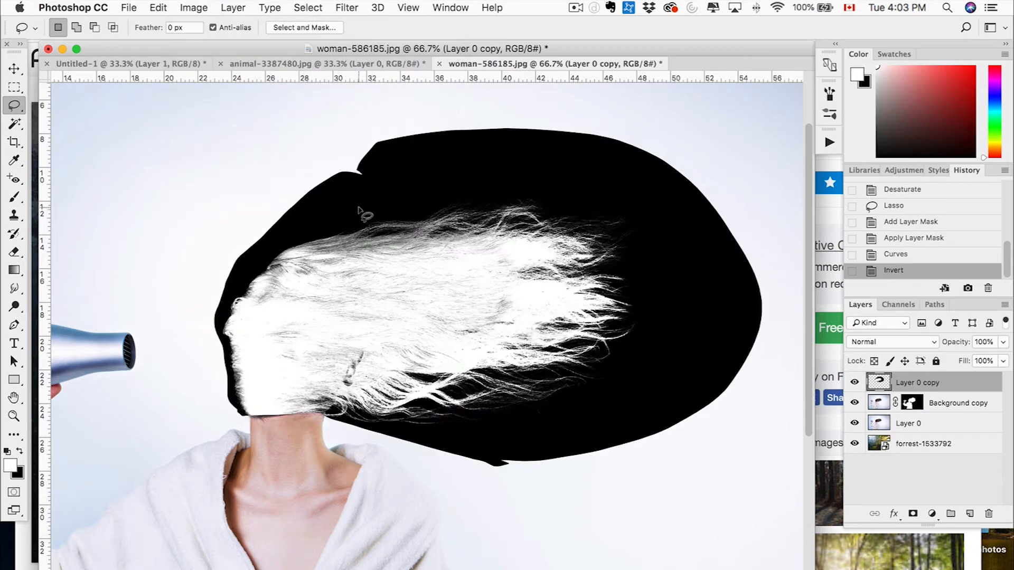
Step: Paint the inside of the hair shape solid white with a 108 px brush at 86% hardness, leaving the fine outer strands untouched
scroll(359, 209, up, 2)
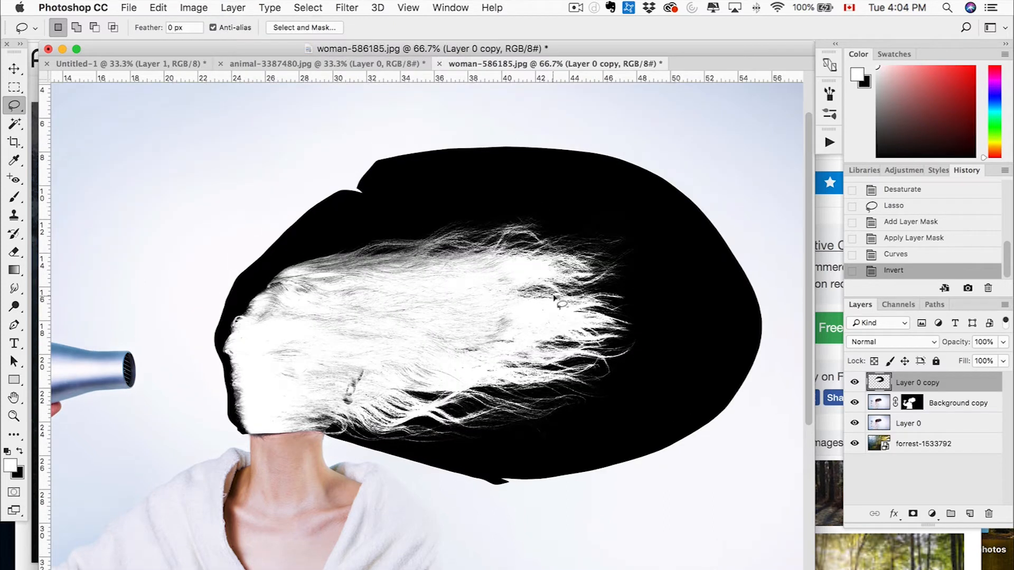
key(v)
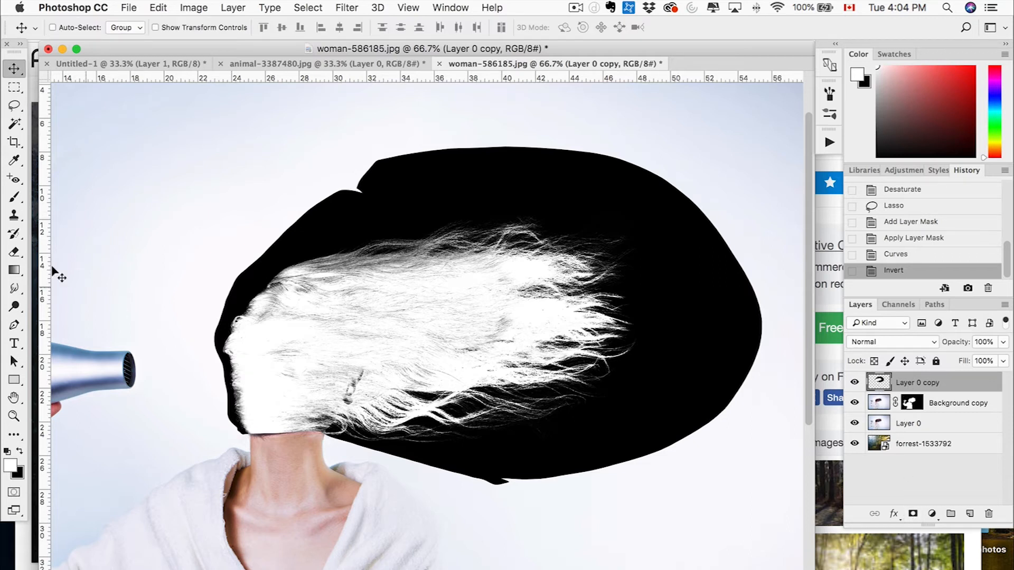
click(16, 201)
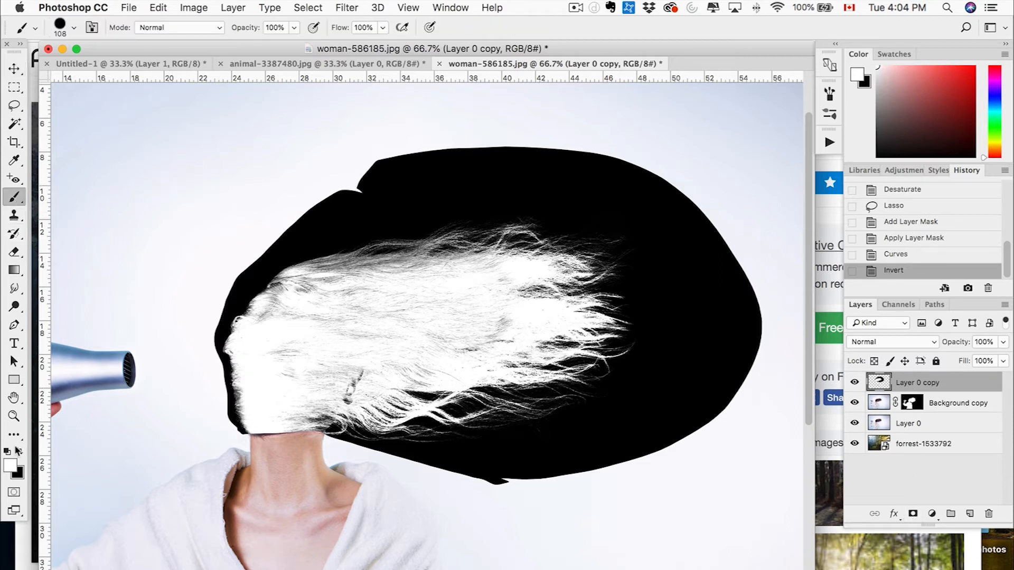
click(74, 27)
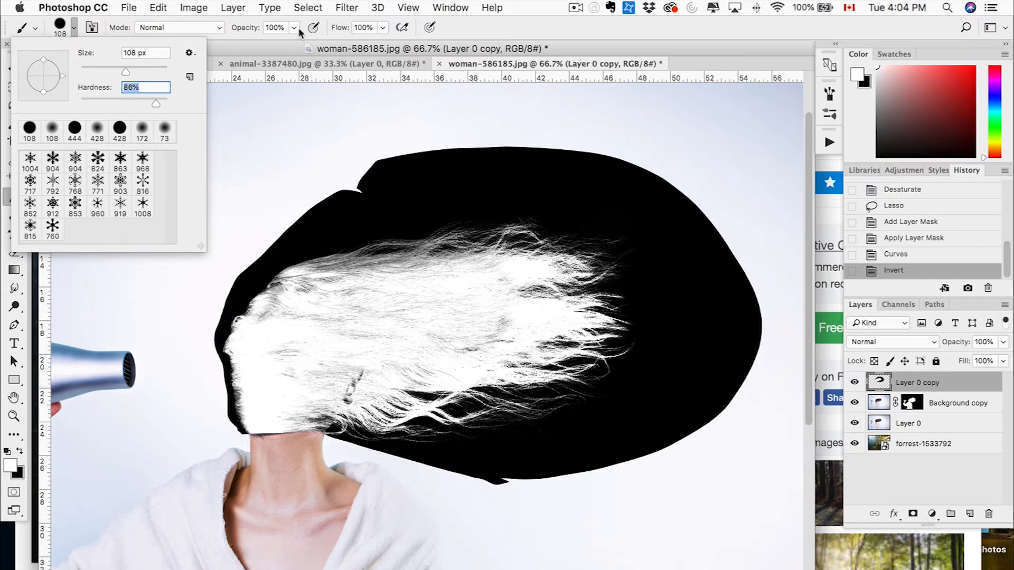
click(379, 332)
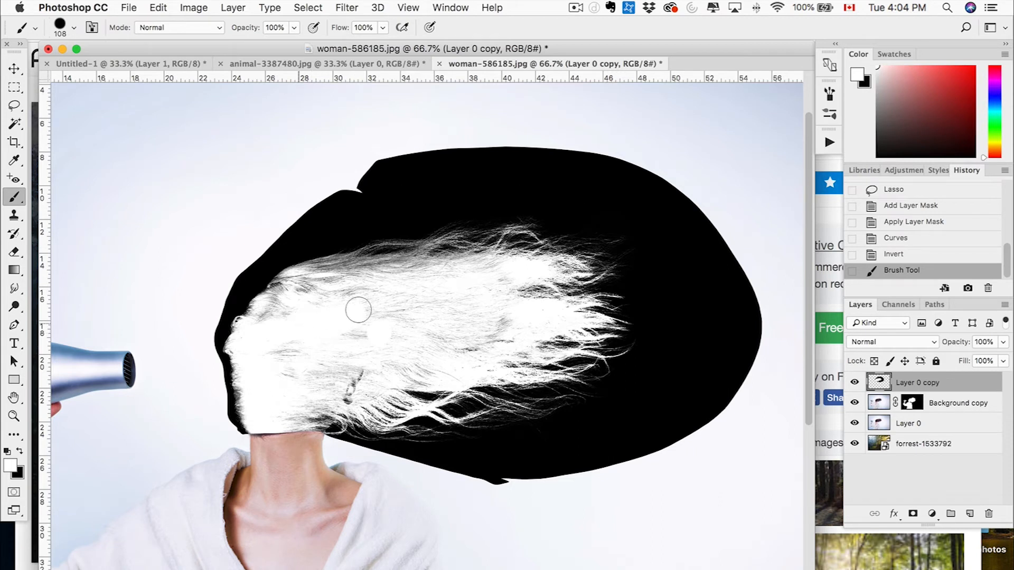
drag(268, 319, 278, 310)
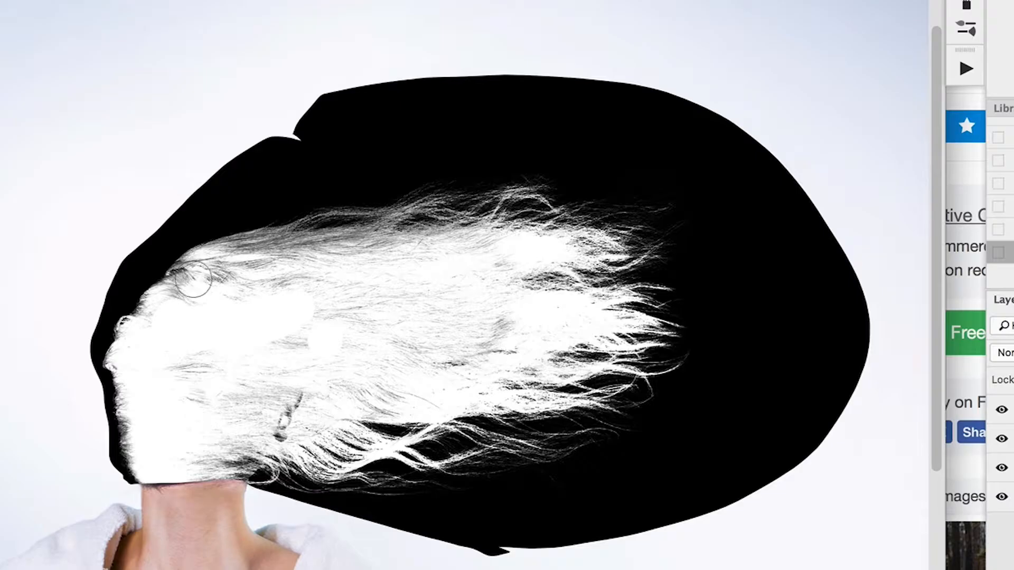
mouse_move(163, 326)
mouse_down()
mouse_move(232, 281)
mouse_move(217, 276)
mouse_move(304, 272)
mouse_move(280, 281)
mouse_move(249, 261)
mouse_move(508, 256)
mouse_move(486, 266)
mouse_move(501, 274)
mouse_move(481, 337)
mouse_move(513, 341)
mouse_move(476, 355)
mouse_move(440, 392)
mouse_move(291, 394)
mouse_move(299, 406)
mouse_move(328, 409)
mouse_move(309, 418)
mouse_move(311, 446)
mouse_move(325, 439)
mouse_move(299, 424)
mouse_move(251, 428)
mouse_move(242, 458)
mouse_move(189, 460)
mouse_move(280, 434)
mouse_move(234, 430)
mouse_move(205, 410)
mouse_move(185, 361)
mouse_move(159, 424)
mouse_move(154, 403)
mouse_move(234, 309)
mouse_move(371, 290)
mouse_move(464, 299)
mouse_move(324, 341)
mouse_move(407, 360)
mouse_move(252, 364)
mouse_move(331, 371)
mouse_move(254, 314)
mouse_move(282, 366)
mouse_move(441, 322)
mouse_move(436, 309)
mouse_move(547, 319)
mouse_move(515, 328)
mouse_move(527, 317)
mouse_move(496, 344)
mouse_move(468, 315)
mouse_up()
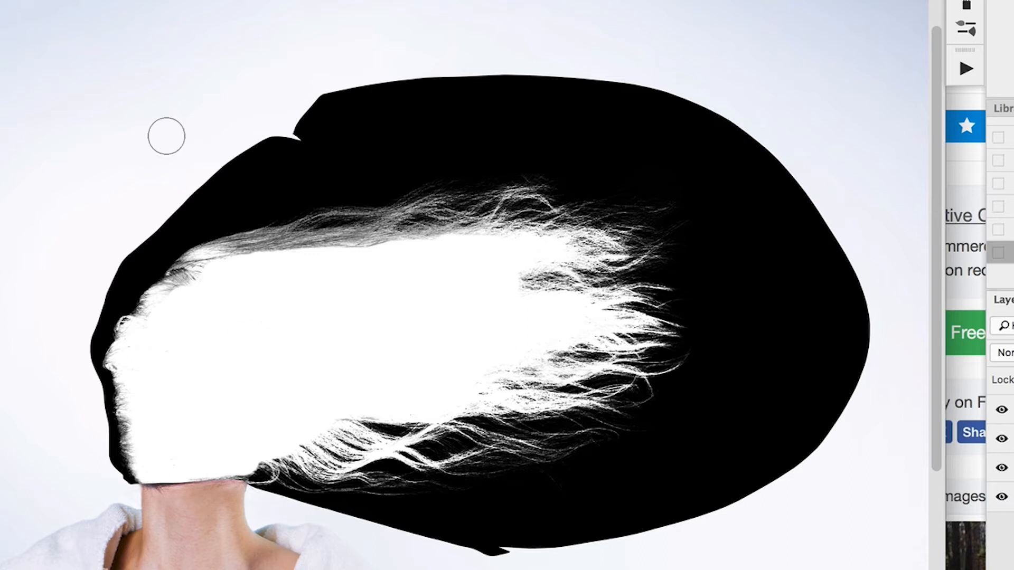
mouse_move(346, 256)
mouse_down()
mouse_move(253, 260)
mouse_move(371, 249)
mouse_up()
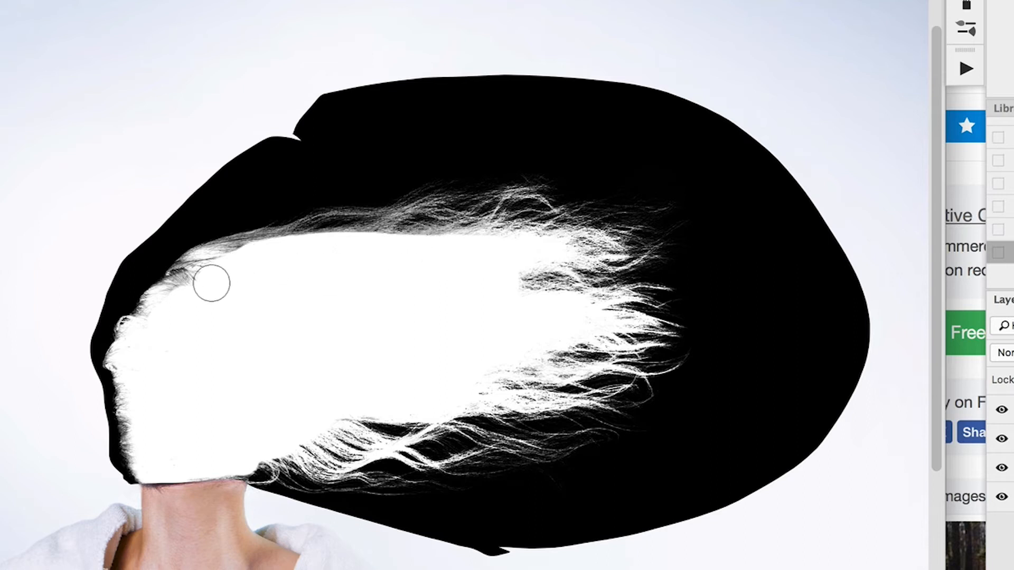
drag(159, 316, 159, 335)
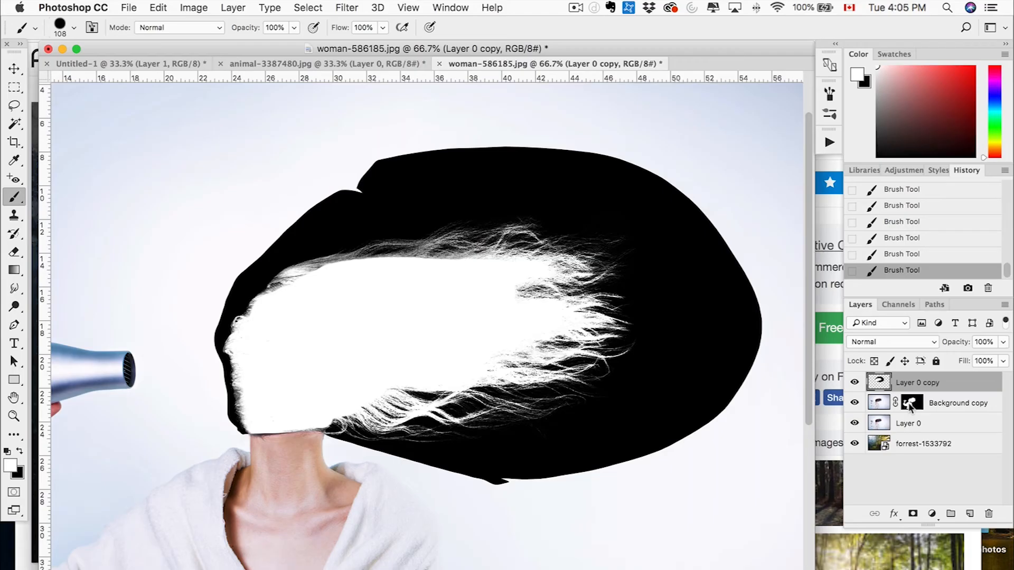
Step: Copy the whole layer mask of Background copy and paste it as a new layer above Layer 0 copy
alt+click(912, 405)
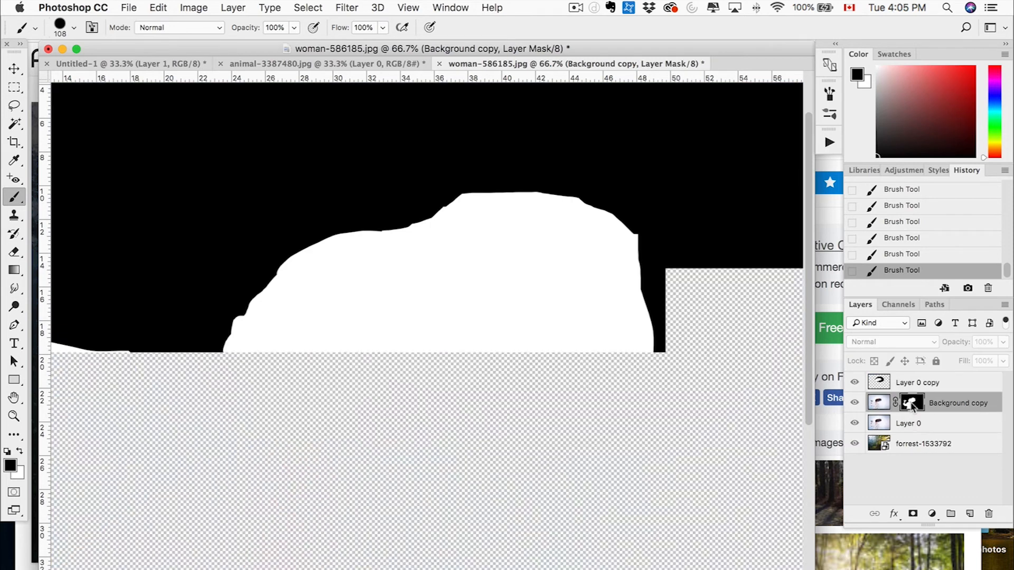
key(super+minus)
key(super+minus)
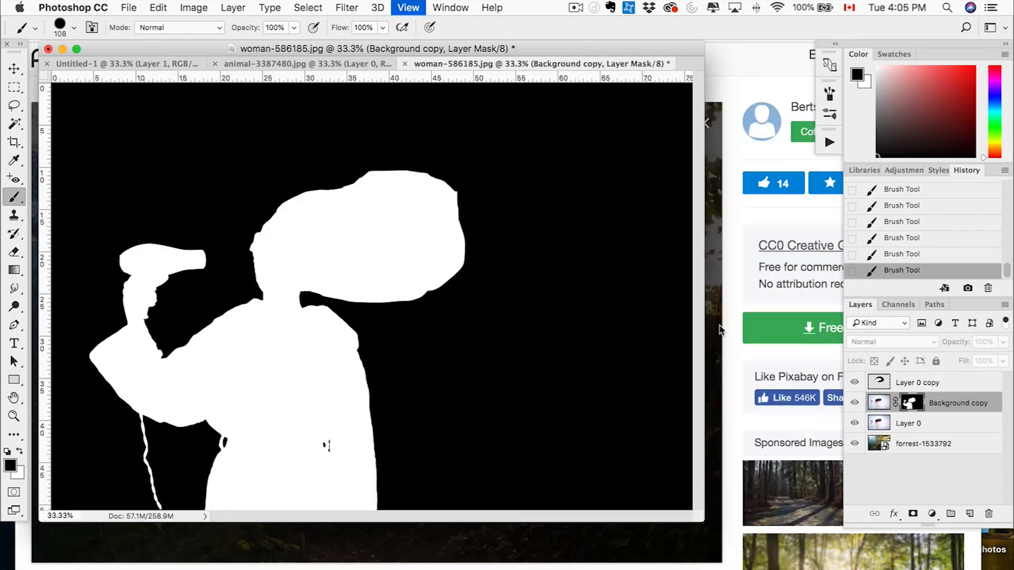
drag(697, 522, 839, 544)
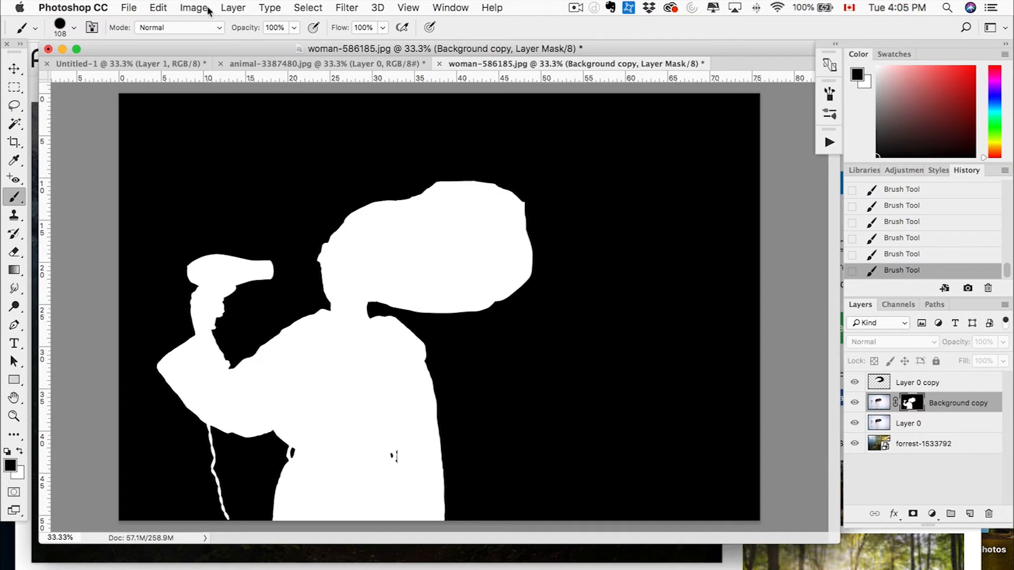
key(super+a)
key(super+c)
key(super+v)
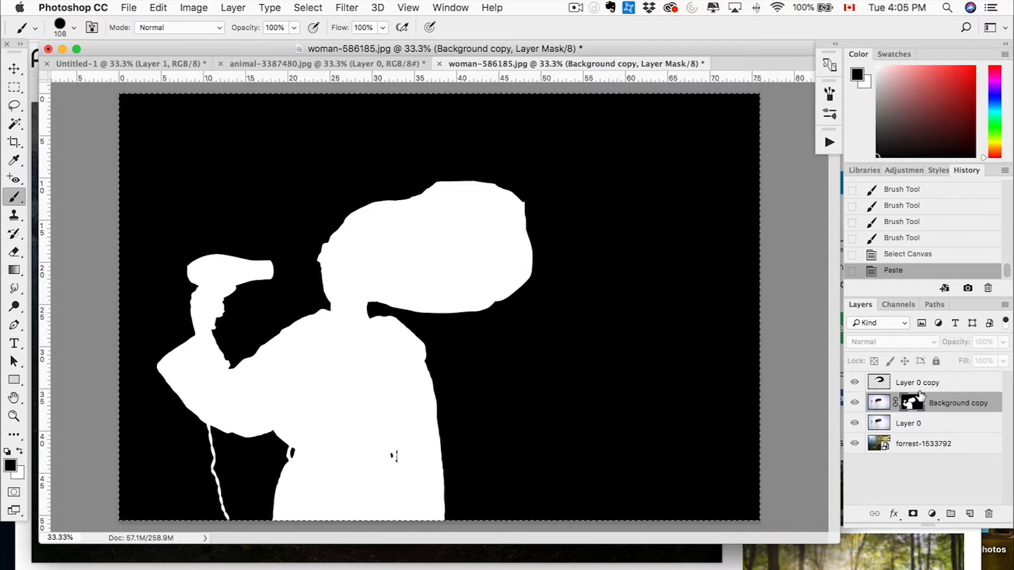
click(920, 381)
key(super+v)
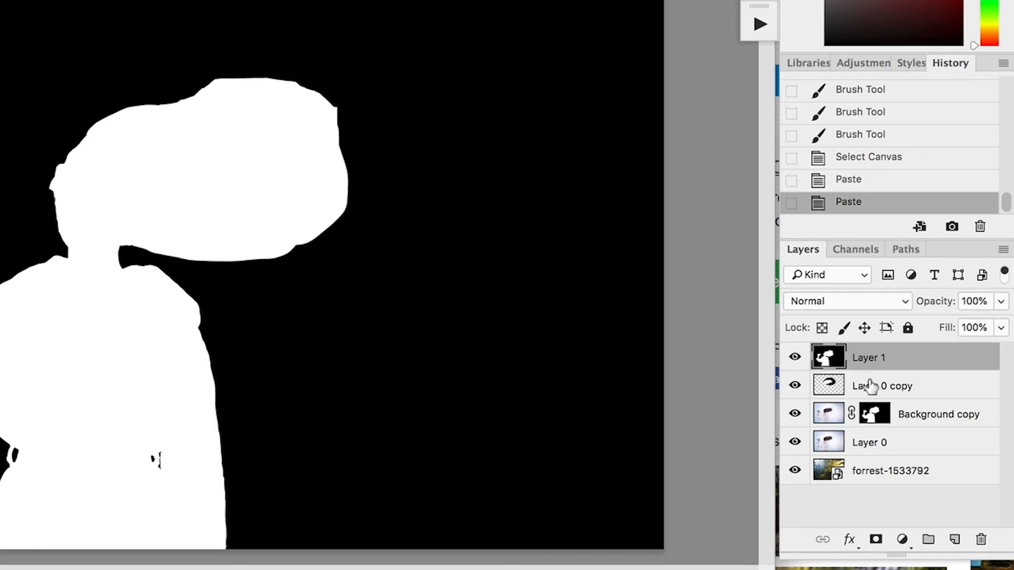
Step: Move Layer 0 copy above the pasted mask layer and compare the two by toggling Layer 0 copy's visibility
click(868, 386)
drag(928, 386, 933, 357)
click(795, 357)
click(794, 358)
click(795, 358)
click(795, 358)
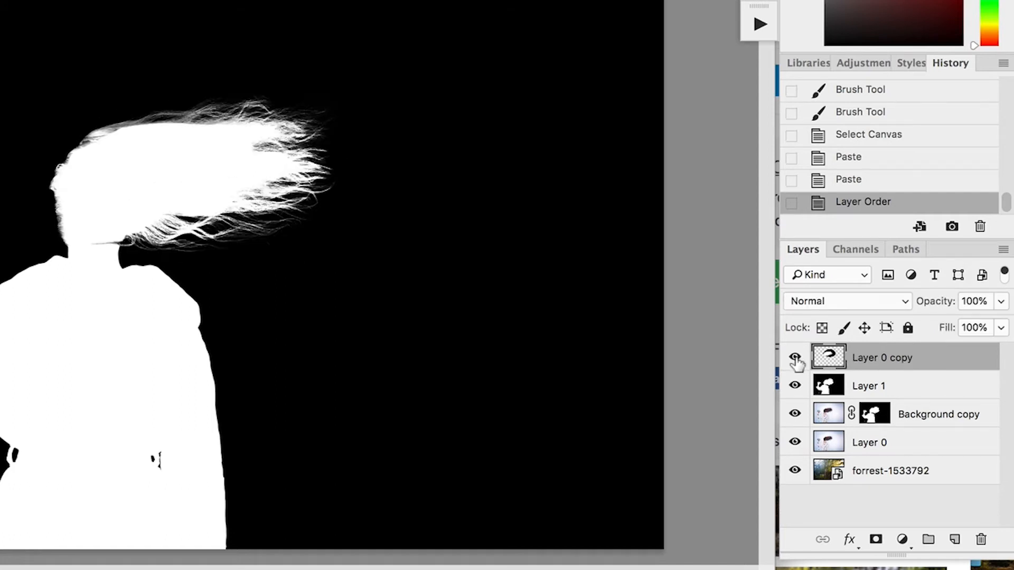
Step: Try the Darken and Screen blend modes on Layer 0 copy, and set it to Multiply
click(816, 296)
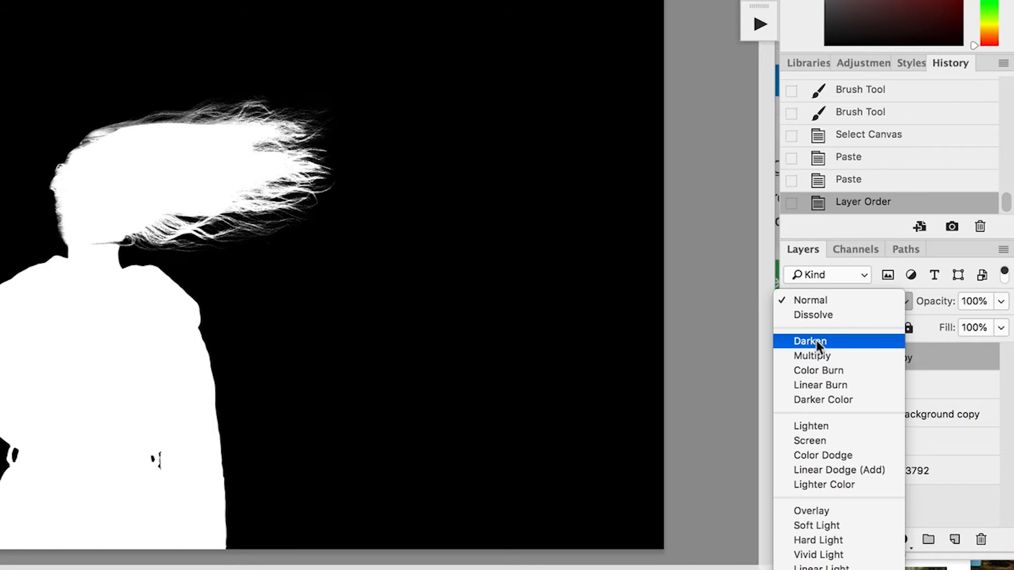
click(816, 341)
click(837, 304)
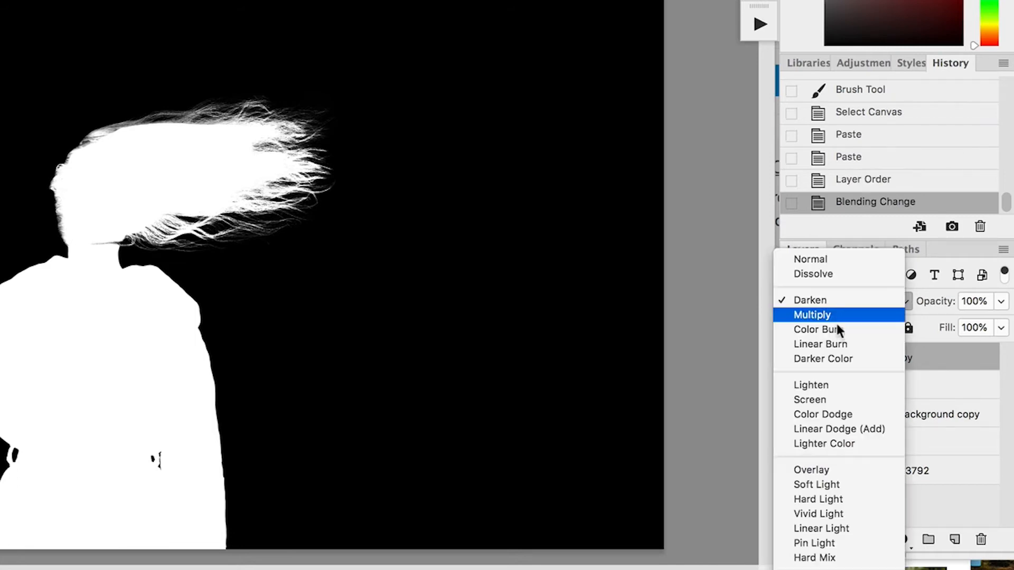
click(816, 400)
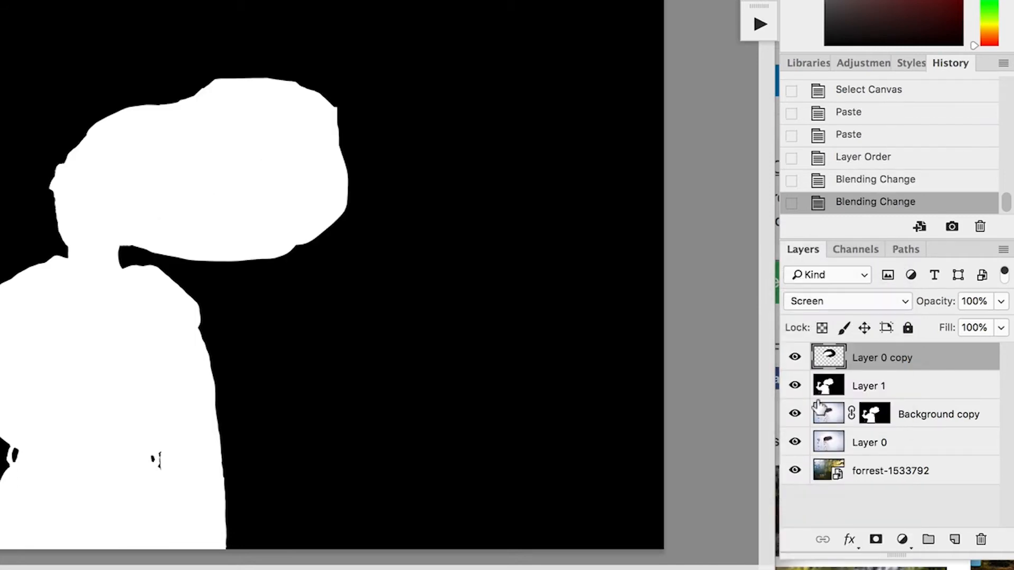
click(827, 300)
click(819, 216)
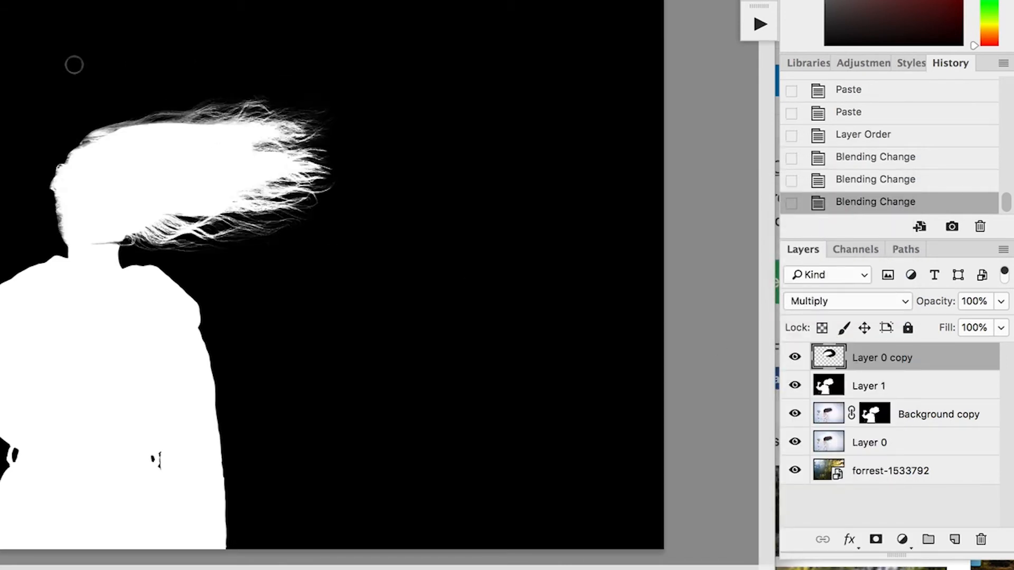
Step: Inspect the lower hair edge up close and merge Layer 0 copy with Layer 1
key(super+plus)
key(super+plus)
key(super+plus)
key(super+plus)
key(super+minus)
key(super+minus)
key(super+minus)
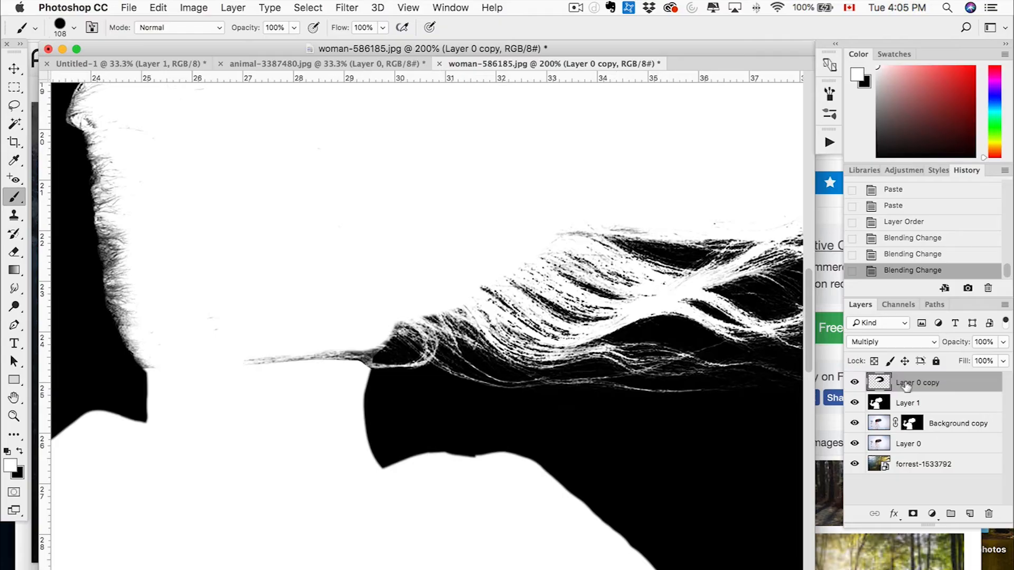
shift+click(907, 404)
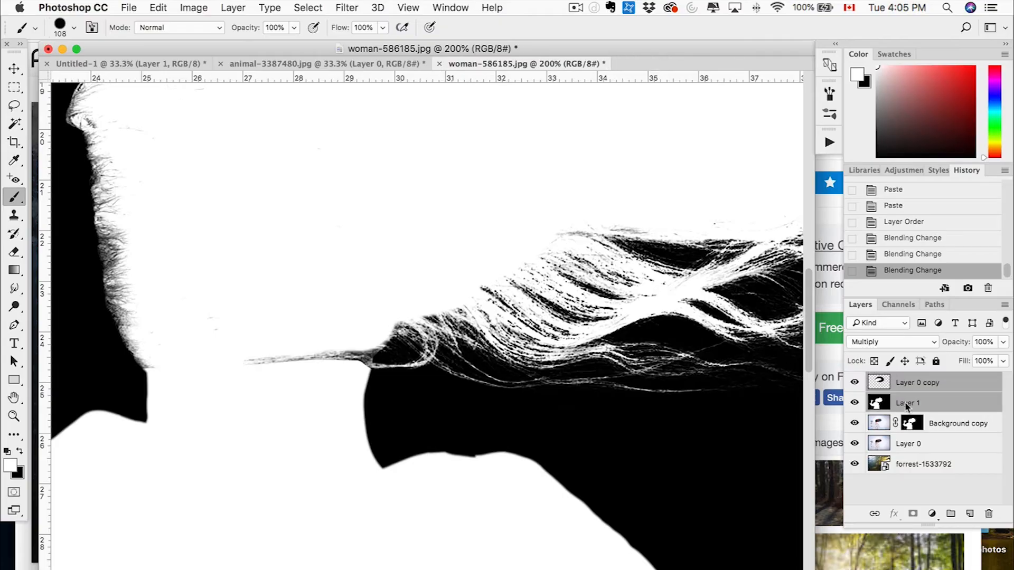
key(super+e)
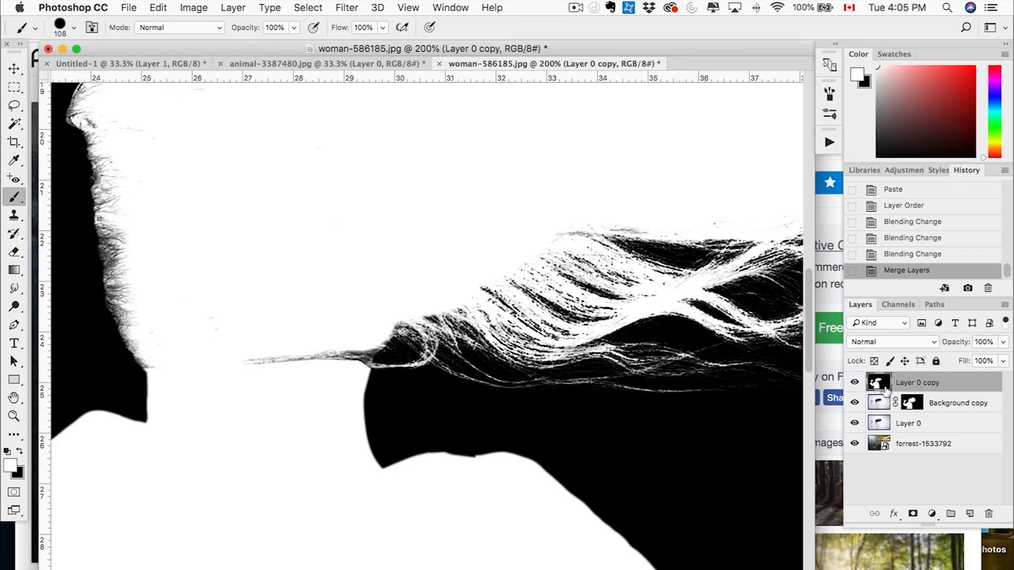
Step: Paint white over the stray dark line between the head and neck and the specks in the hair
drag(332, 355, 265, 349)
click(336, 349)
click(224, 324)
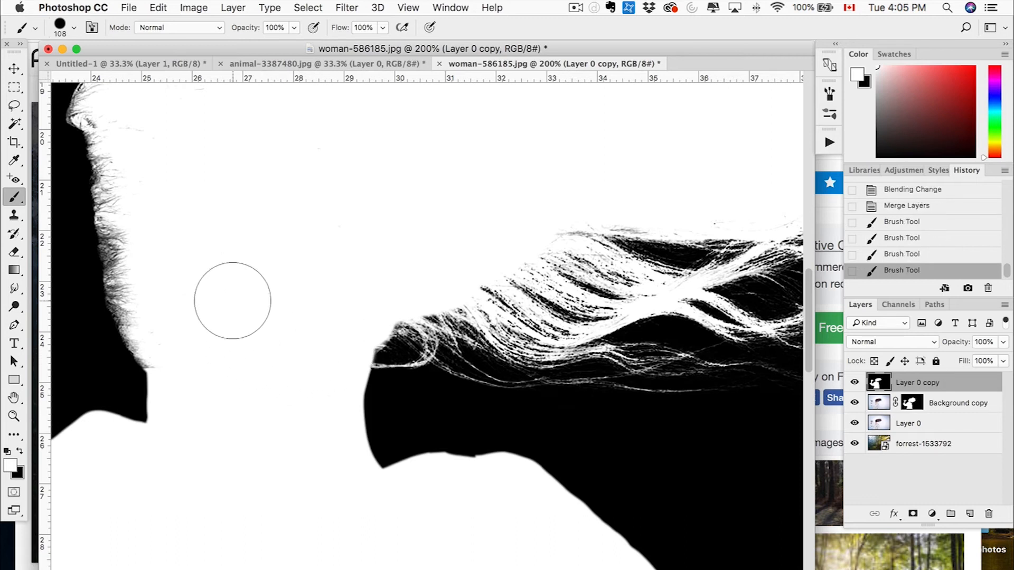
Step: Copy the entire merged black-and-white image, hide Layer 0 copy, and paste the image into the layer mask of Background copy
key(super+minus)
key(super+minus)
key(super+minus)
key(super+minus)
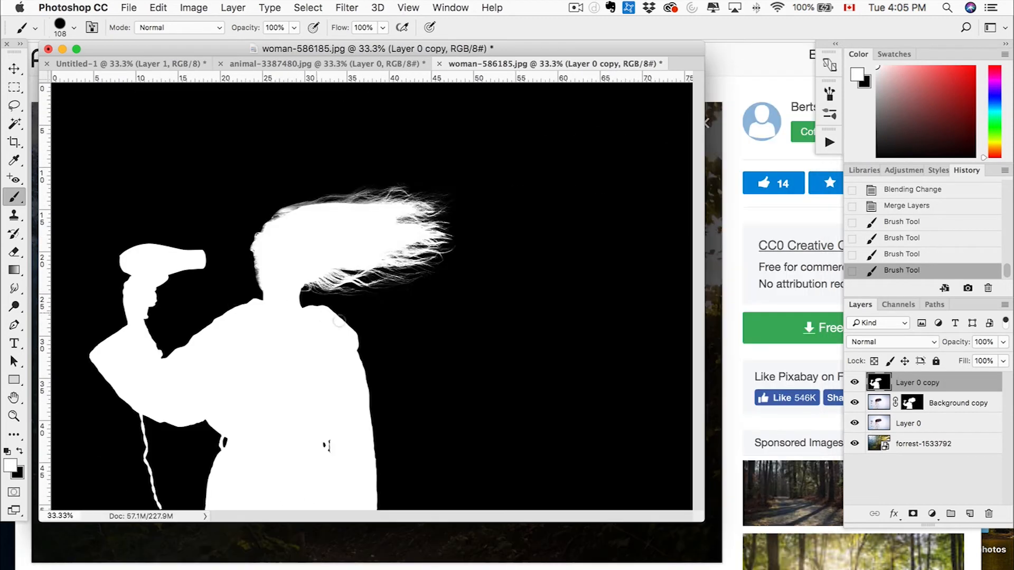
key(v)
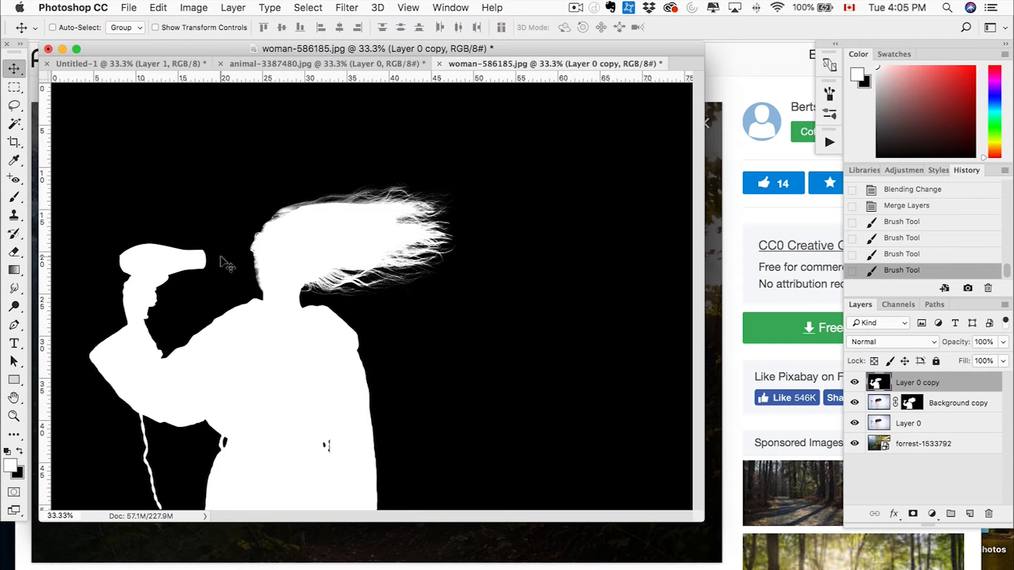
drag(704, 521, 776, 544)
key(super+a)
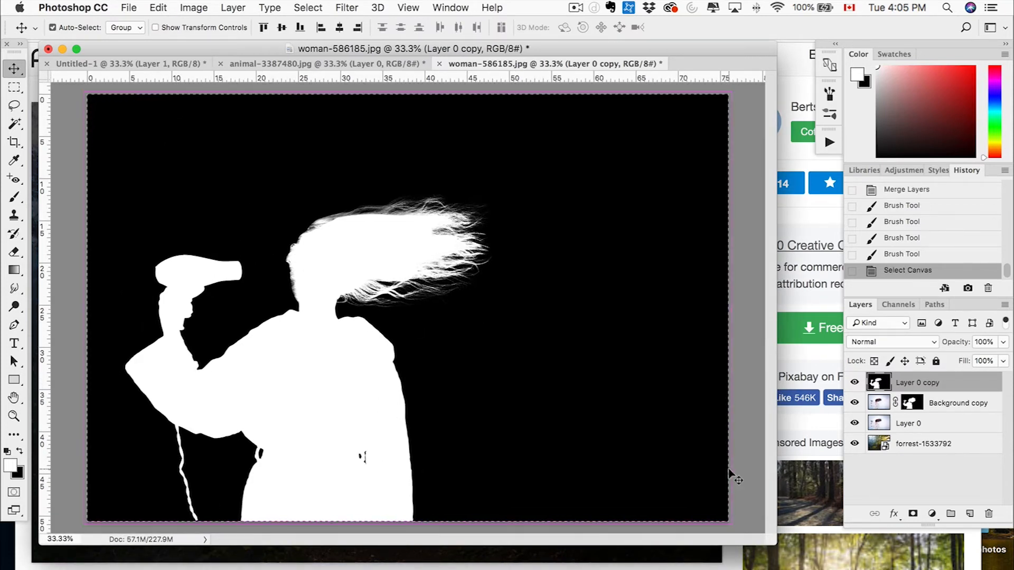
click(855, 383)
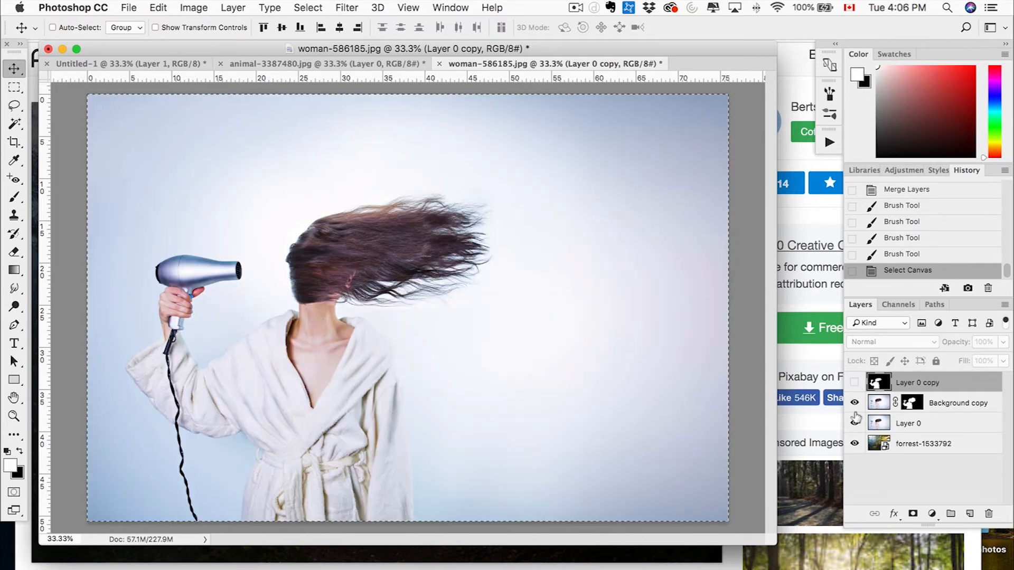
alt+click(911, 404)
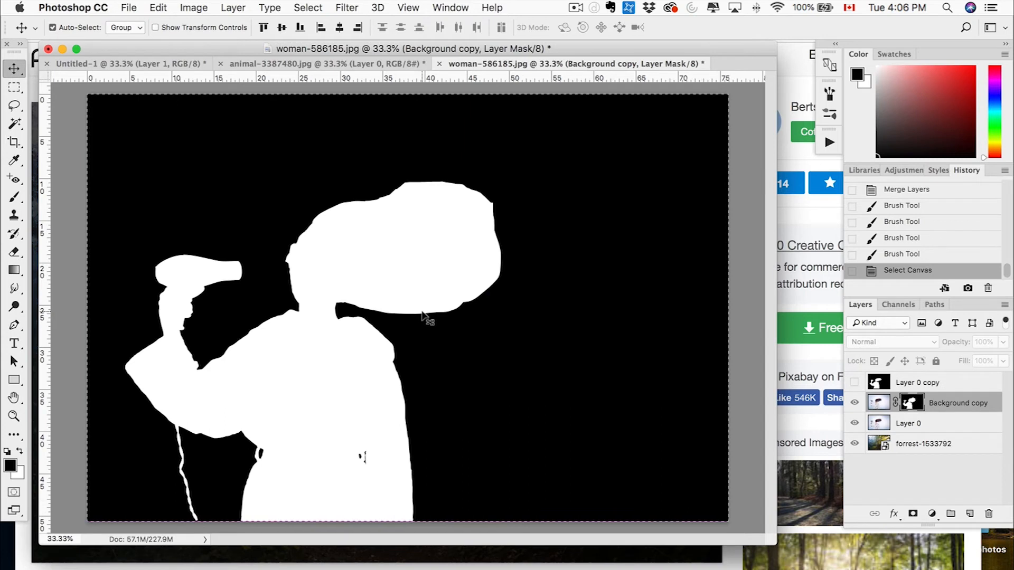
key(super+v)
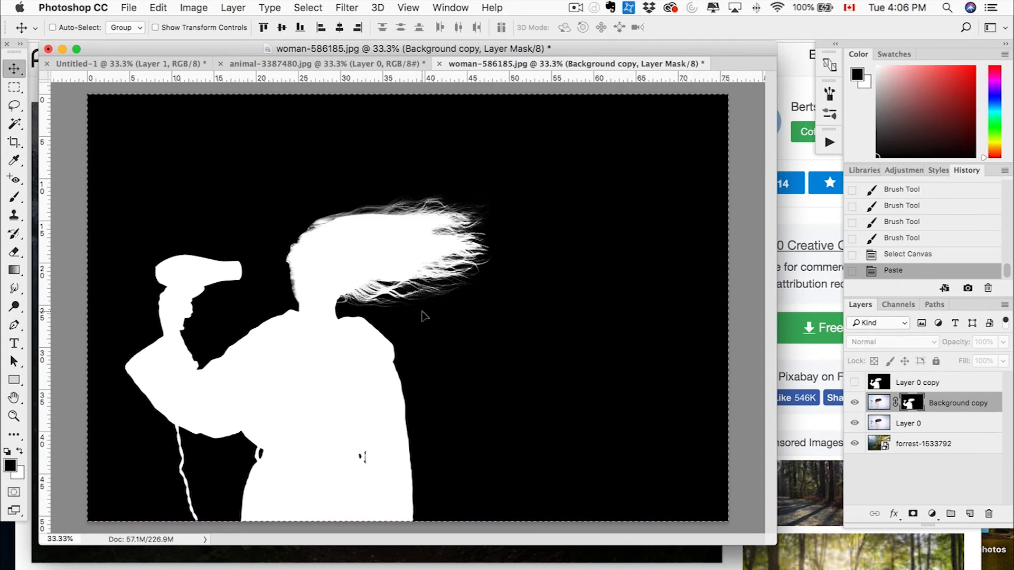
Step: Return from the mask to the normal image view, hide Layer 0 and show the cut-out over the forrest-1533792 layer
click(878, 404)
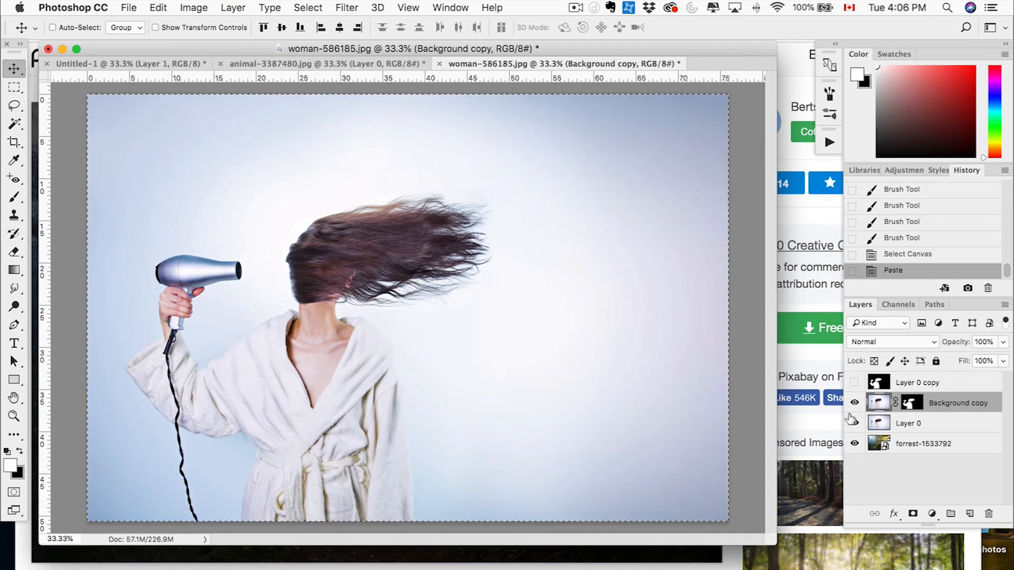
drag(856, 424, 853, 455)
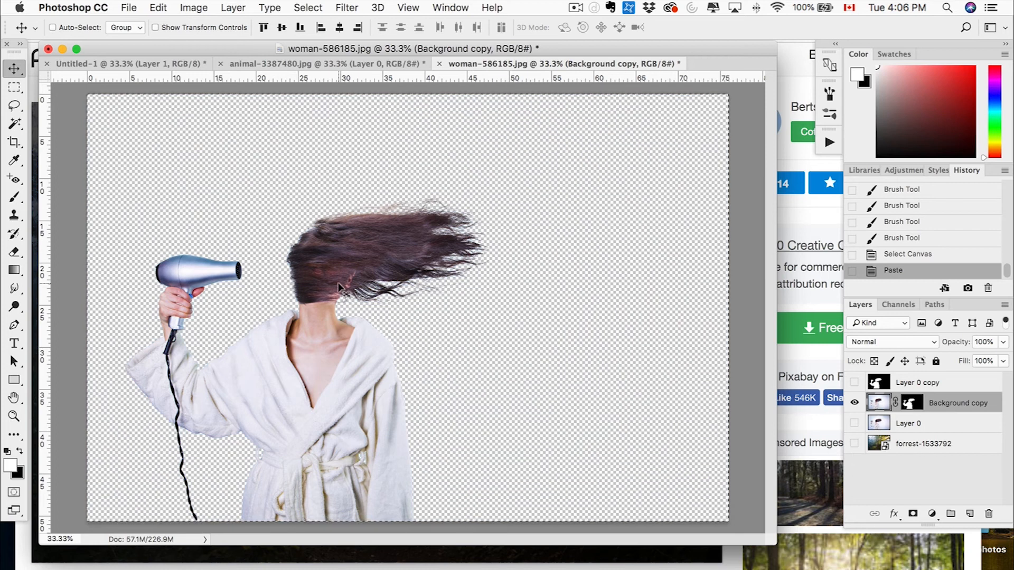
click(939, 446)
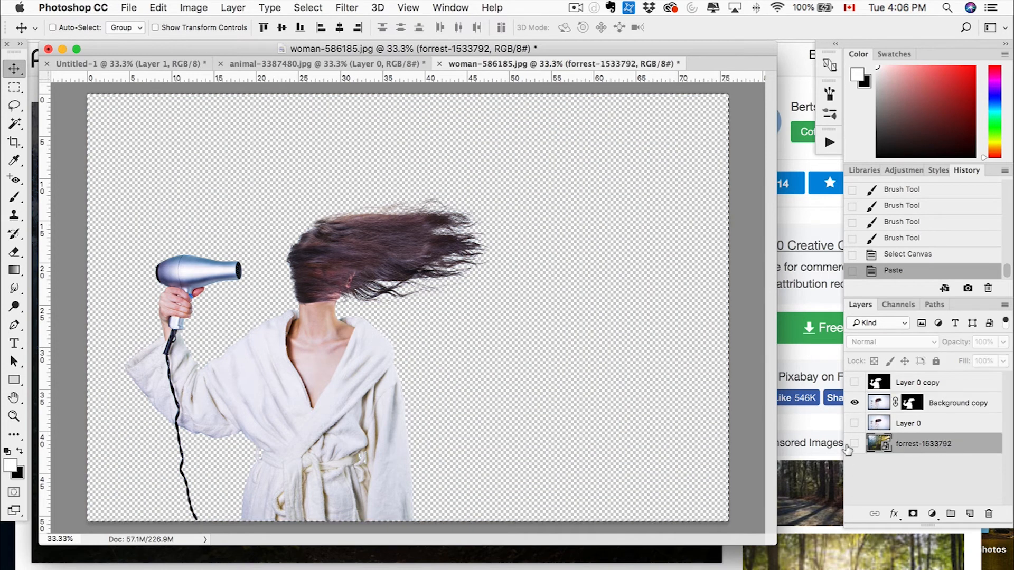
click(855, 444)
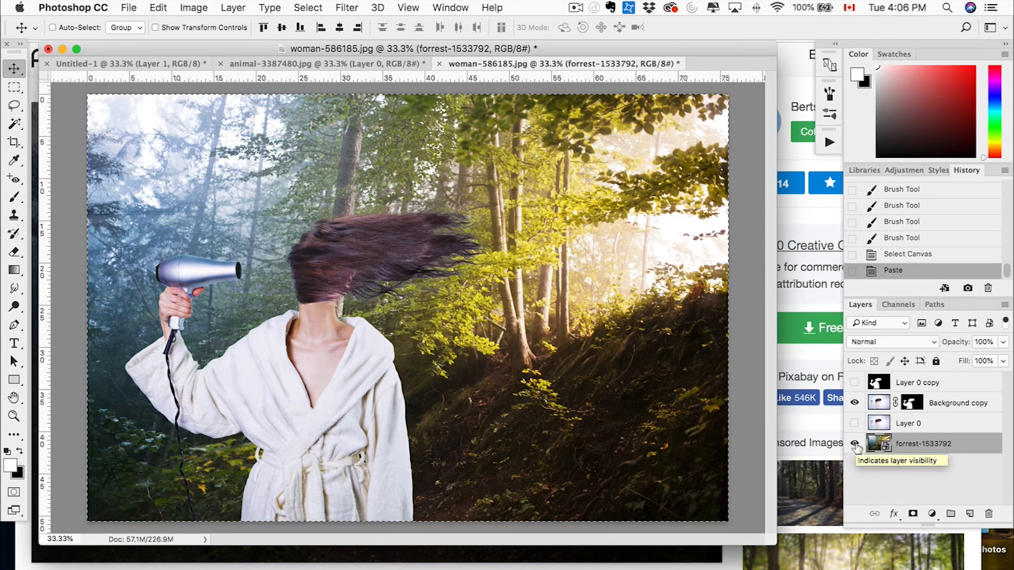
Step: Examine the hair edges against the forest at up to 200% zoom and compare them with the Background copy mask
key(super+plus)
key(super+plus)
key(super+plus)
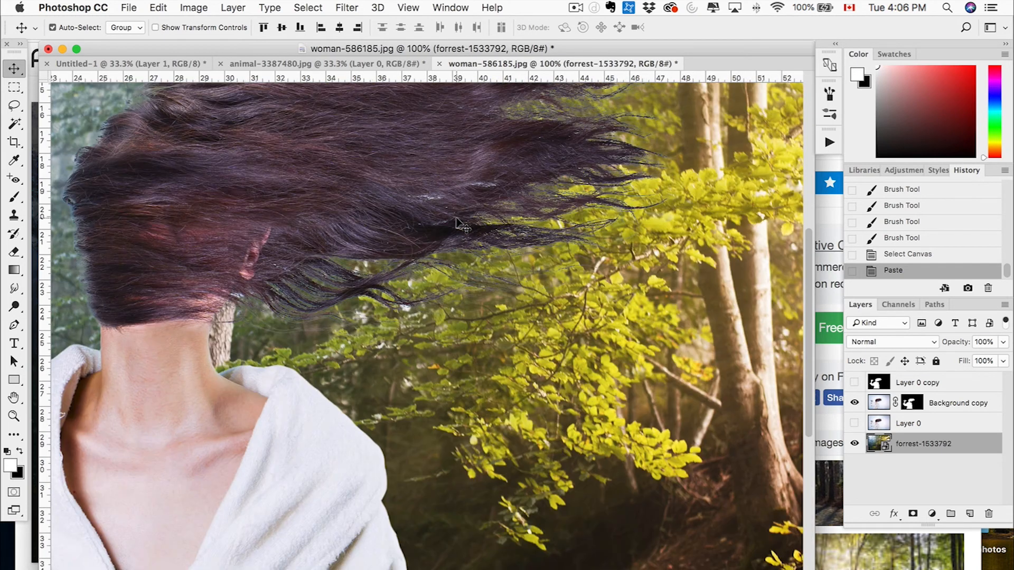
scroll(457, 223, up, 4)
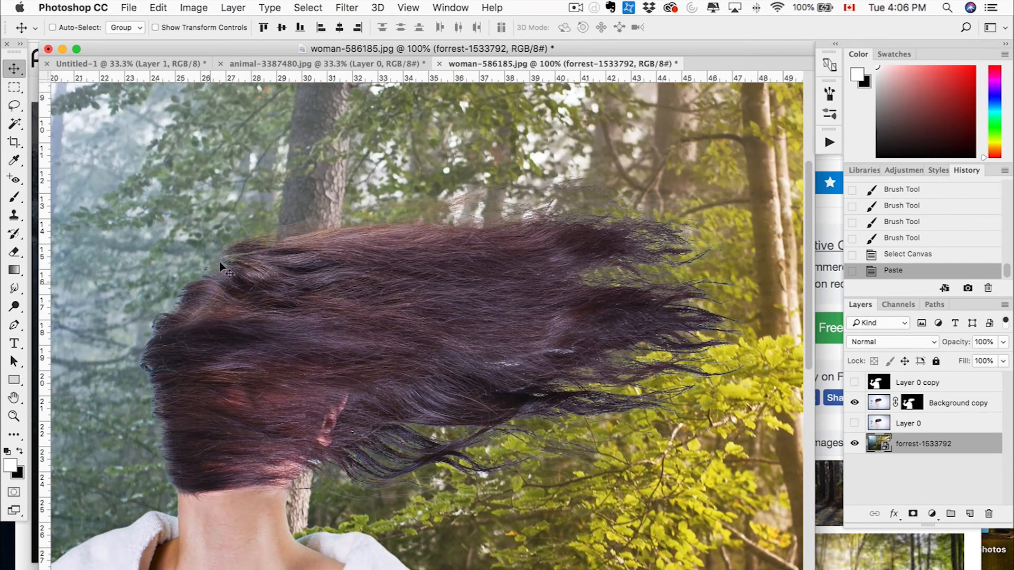
scroll(548, 229, left, 2)
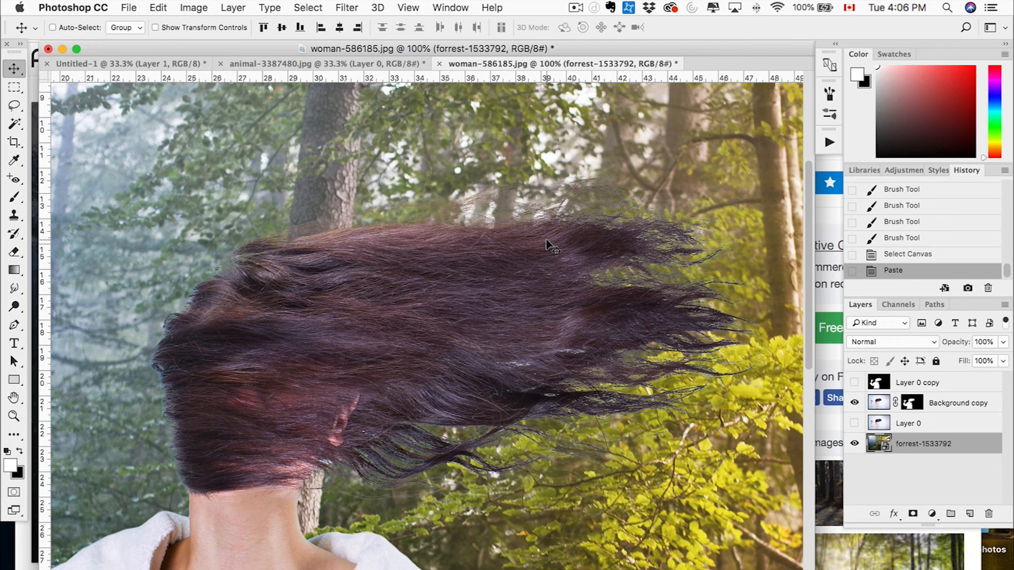
key(super+plus)
scroll(546, 240, up, 2)
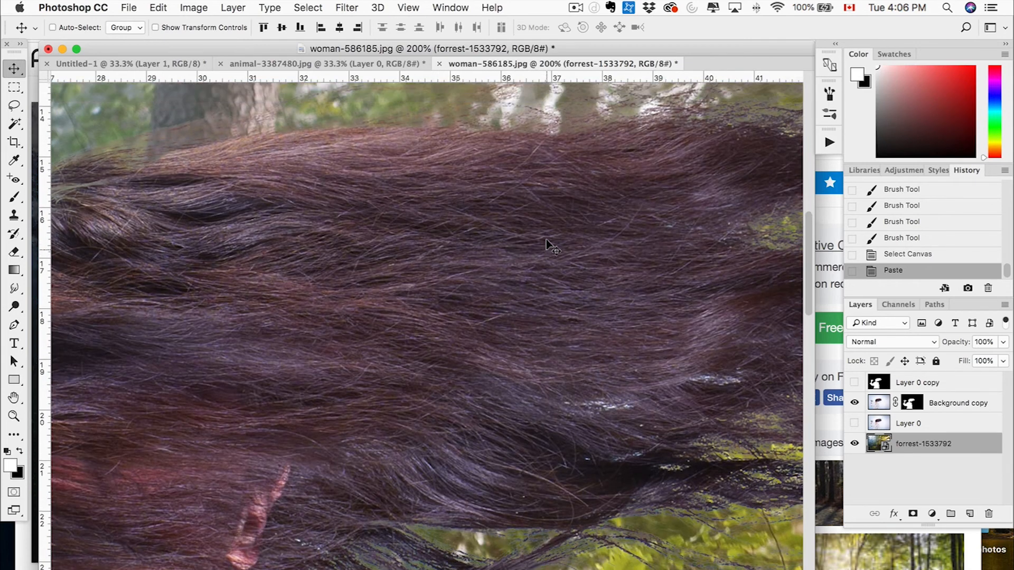
scroll(546, 239, up, 4)
scroll(546, 240, left, 4)
alt+click(912, 404)
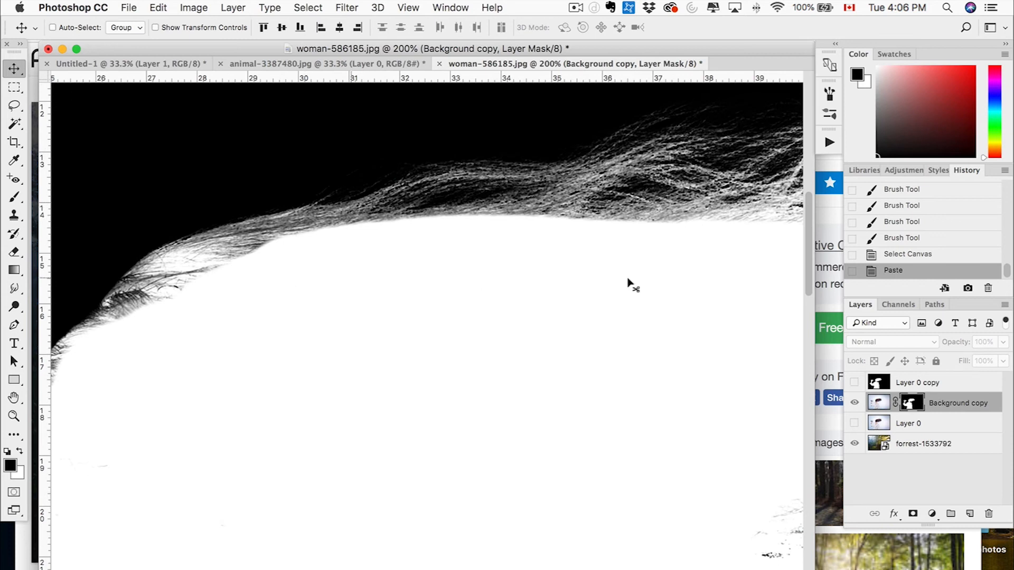
click(880, 404)
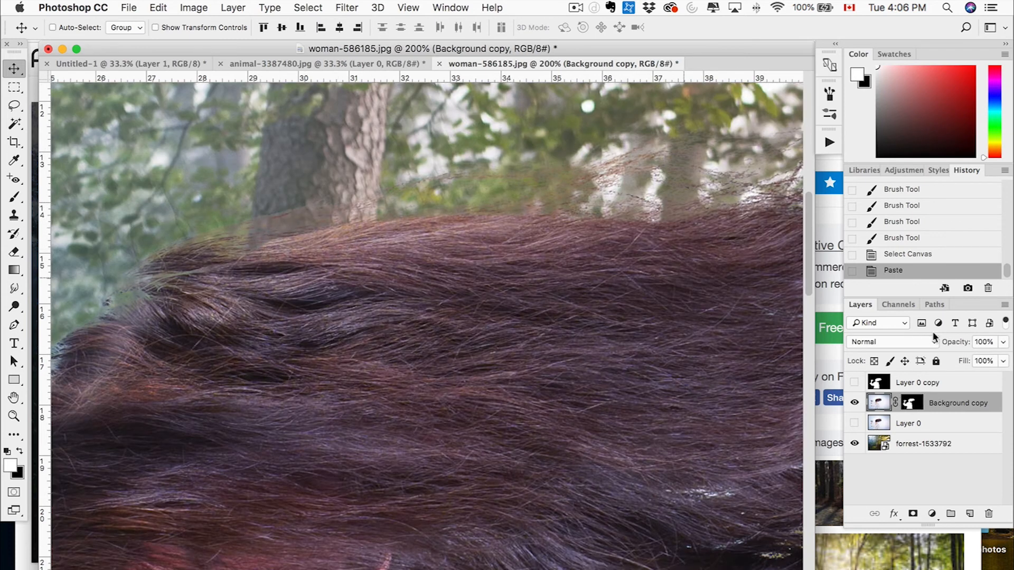
Step: Paint white on the Background copy mask with a soft 41 px brush to restore the upper hair edge by the tree trunk
click(912, 403)
click(15, 196)
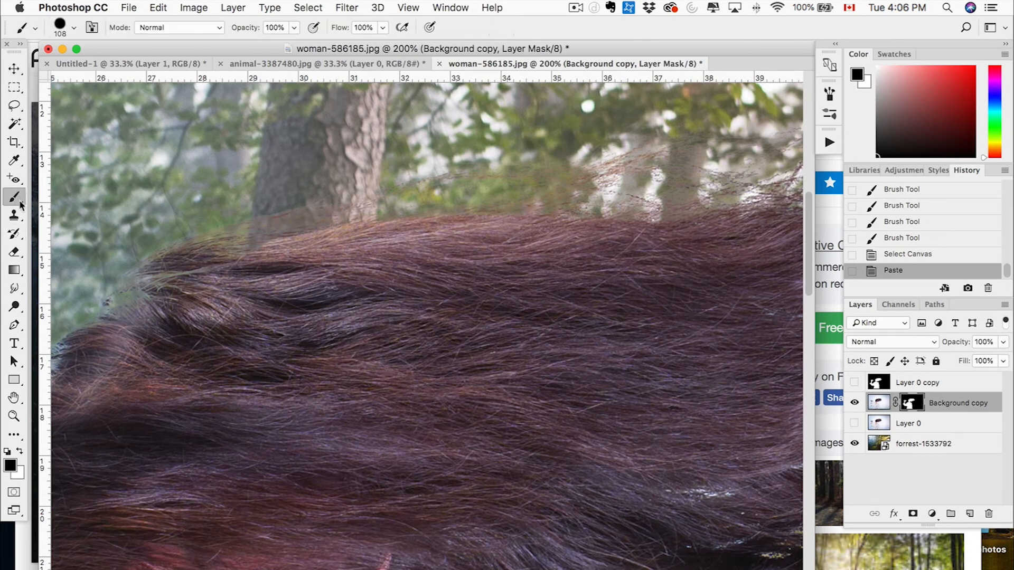
click(75, 28)
drag(136, 104, 80, 103)
drag(126, 72, 97, 72)
drag(250, 246, 282, 236)
key(super+z)
click(20, 451)
drag(261, 239, 285, 233)
drag(255, 228, 338, 217)
Step: Lower the brush opacity to 24% and paint further along the upper hair edge on the mask
click(295, 28)
drag(292, 46, 240, 49)
drag(352, 219, 423, 209)
mouse_move(354, 217)
mouse_down()
mouse_move(417, 225)
mouse_move(417, 209)
mouse_move(377, 216)
mouse_move(558, 192)
mouse_up()
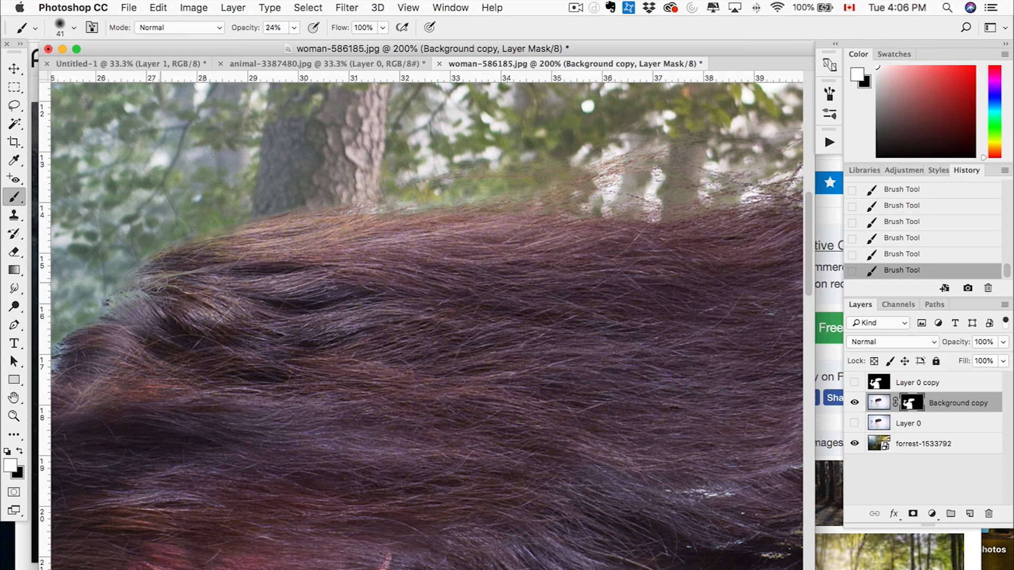
Step: Examine the hair tips, face and neck edges up close, and the whole composite at 33.3% zoom
scroll(487, 317, down, 5)
scroll(487, 318, right, 5)
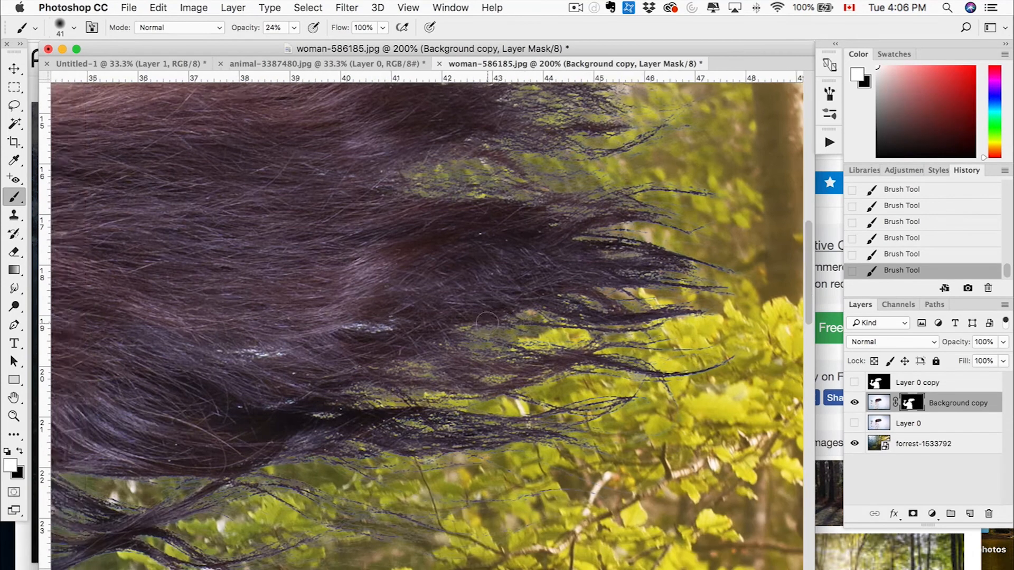
scroll(487, 323, left, 10)
scroll(487, 323, down, 4)
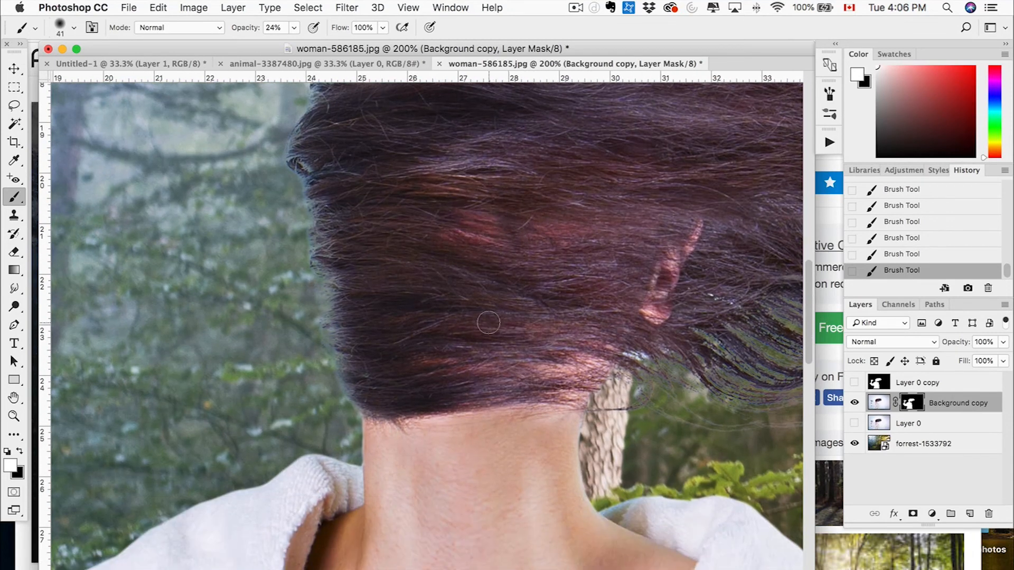
key(super+minus)
key(super+minus)
key(super+minus)
key(super+minus)
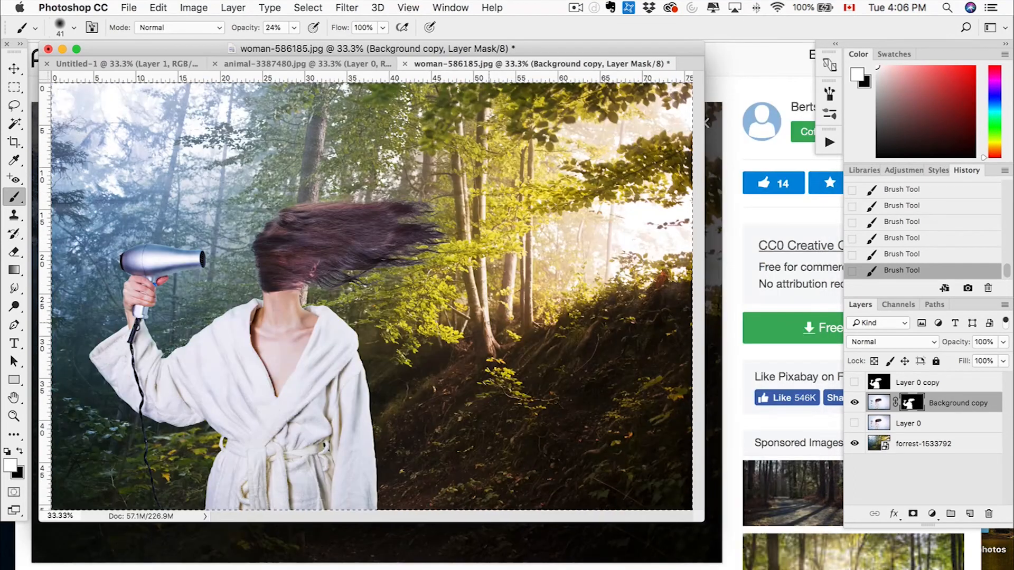
Step: Enlarge the document window to show the whole composite and drop the active selection
drag(703, 522, 753, 538)
key(super+d)
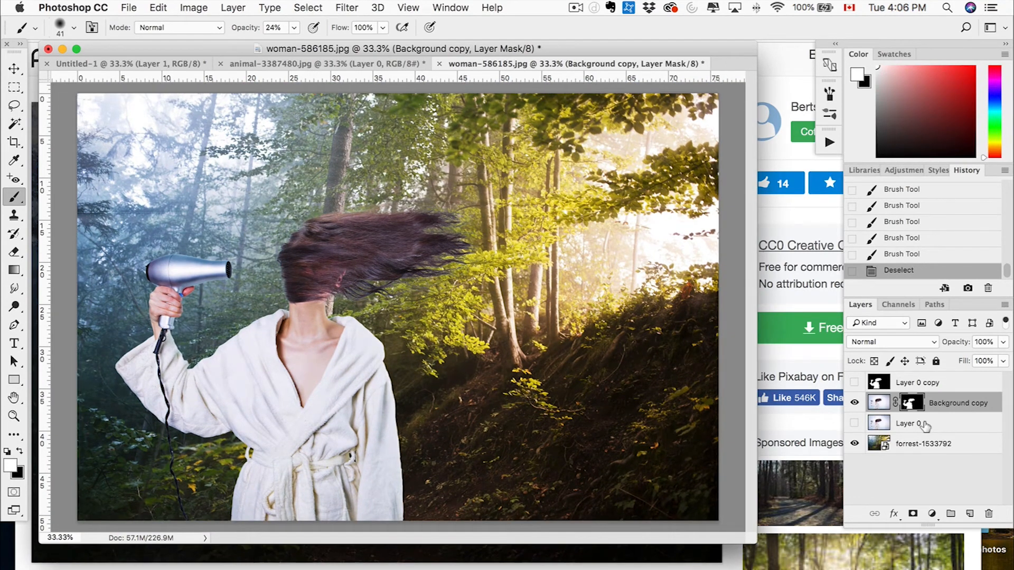
click(905, 443)
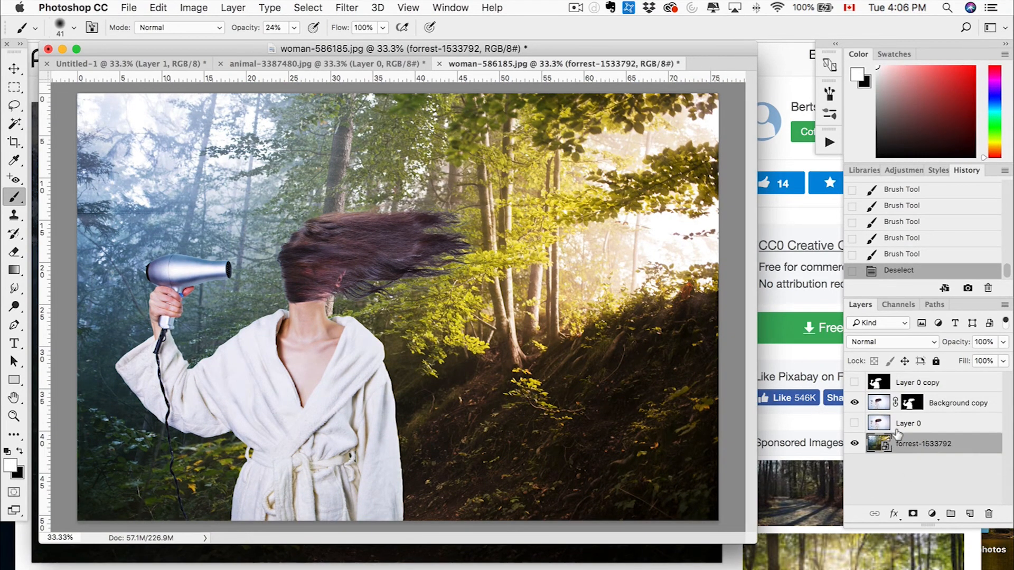
Step: Create a layer group above Background copy and mask it with a selection loaded from that layer's mask
click(959, 403)
super+click(911, 403)
click(951, 514)
click(913, 514)
Step: Add a Color Balance adjustment layer inside the group and shift the woman's tones toward yellow and red
click(932, 513)
click(937, 512)
drag(782, 323, 748, 323)
drag(782, 275, 792, 276)
Step: Invert the Color Balance mask and paint white over the hair and body with a soft brush at 64% opacity
click(711, 192)
key(super+i)
click(74, 28)
click(380, 264)
click(294, 27)
drag(292, 46, 321, 47)
click(401, 259)
click(338, 417)
Step: Add a Curves adjustment layer to the group and pull its curve down to darken the woman
click(932, 513)
click(932, 513)
drag(849, 335, 848, 354)
Step: Fill the Curves 1 mask with black, paint the lower robe white with a 412 px brush, and soften the mask with Gaussian Blur
click(711, 192)
key(super+BackSpace)
click(74, 28)
drag(165, 64, 126, 64)
drag(370, 433, 385, 517)
drag(740, 381, 762, 382)
click(848, 195)
Step: Add a Hue/Saturation adjustment layer to the group with saturation set to +24
click(932, 514)
click(955, 522)
drag(798, 323, 819, 322)
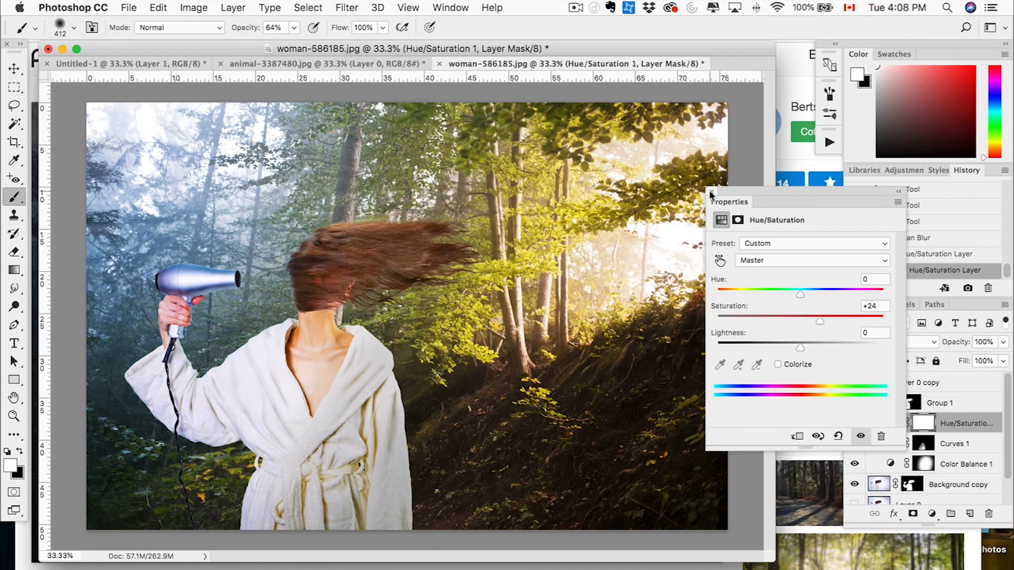
click(711, 192)
Step: Add a second Curves adjustment layer to the group, lowering its white point and lifting its black point
click(932, 514)
drag(882, 275, 882, 294)
drag(742, 415, 742, 392)
click(711, 191)
Step: Fill the Curves 2 mask with black and paint white over the hair dryer arm with a 476 px brush at 64% opacity
key(super+BackSpace)
click(73, 27)
drag(127, 65, 130, 64)
drag(180, 280, 177, 328)
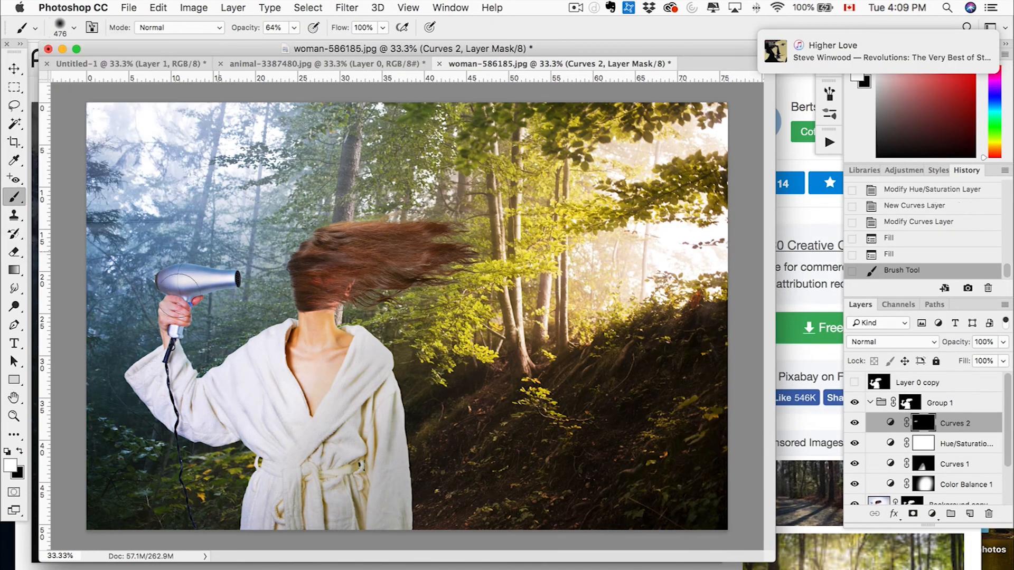
drag(167, 364, 185, 422)
key(x)
Step: Add a new layer above Group 1 and fill it with black
click(940, 402)
click(969, 514)
drag(919, 423, 919, 394)
key(super+BackSpace)
Step: Render a Movie Prime lens flare at 173% brightness on the black layer
click(346, 8)
click(563, 324)
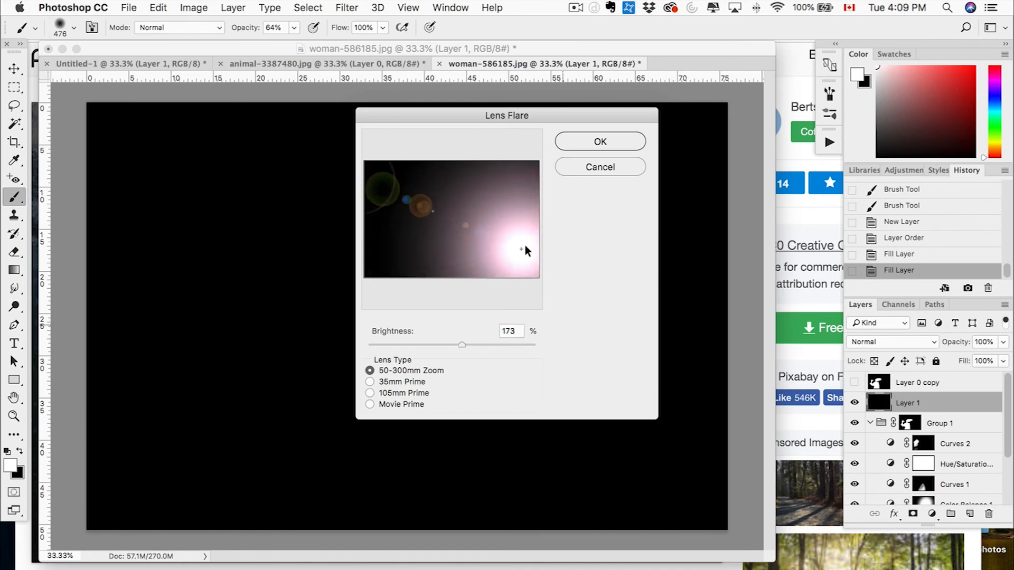
click(372, 403)
click(600, 141)
Step: Tint the lens flare warm yellow with Hue/Saturation and blend its layer as Linear Dodge (Add) at 18% opacity
key(super+u)
click(947, 383)
drag(749, 309, 765, 309)
click(965, 238)
click(892, 342)
drag(1001, 362, 953, 362)
Step: Collapse Group 1 and hide every layer above the forest background to view the forest alone
click(869, 423)
drag(855, 444, 855, 424)
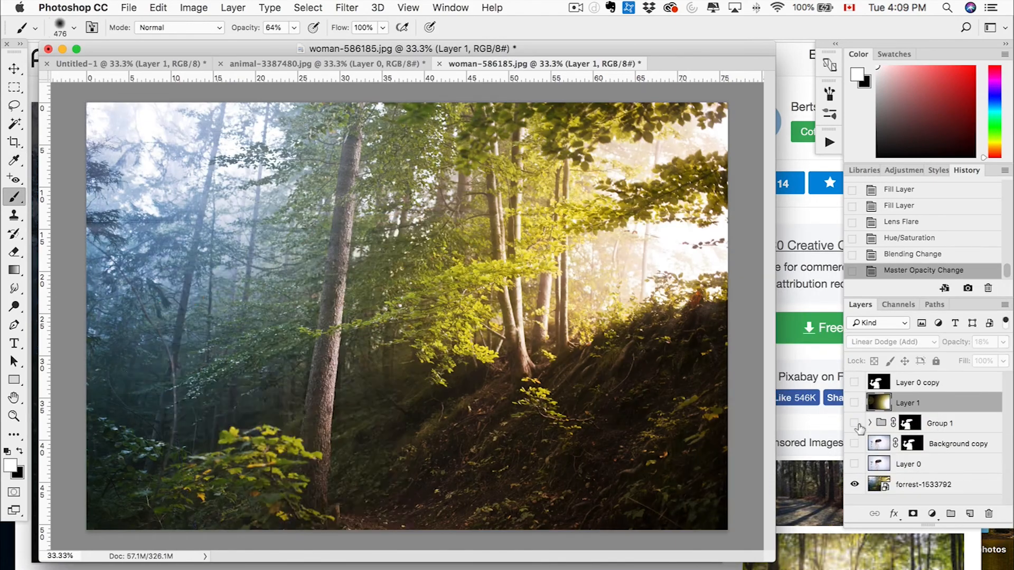